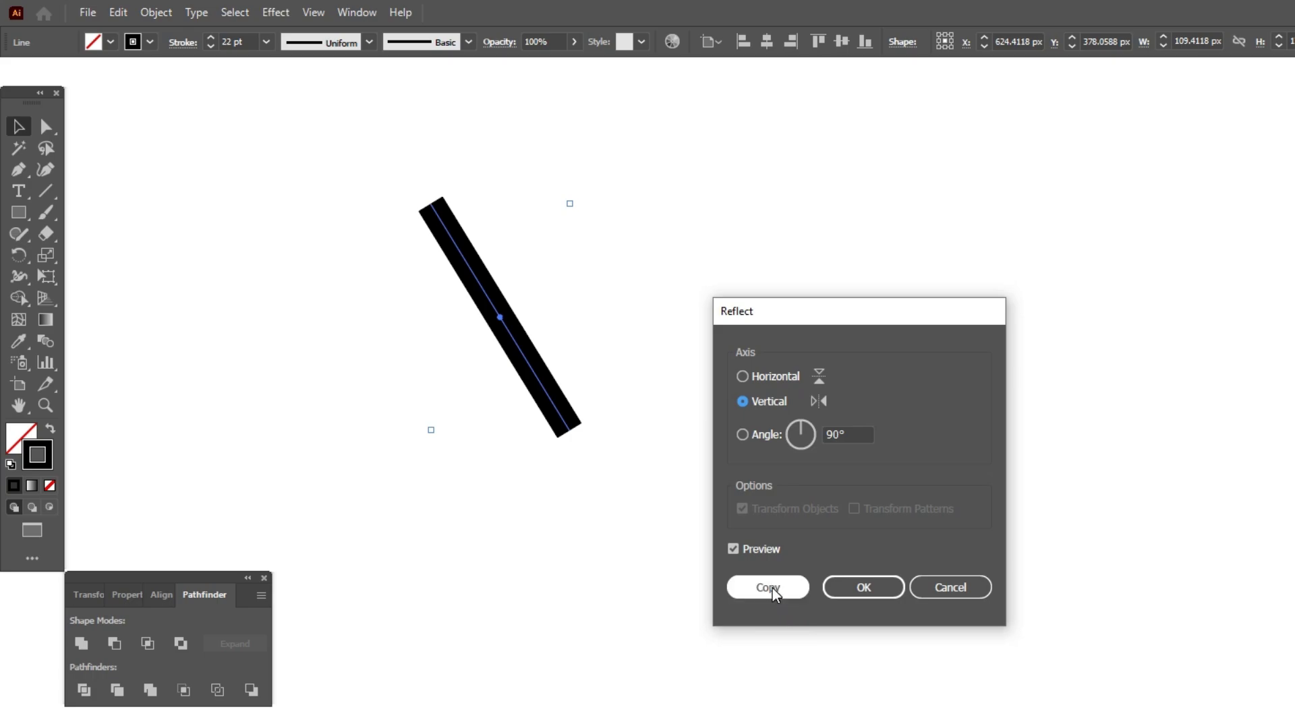
# Mirror-copy the diagonal line across the vertical axis, join both lines into an inverted V crossing at the apex, and align their bottoms
pyautogui.click(776, 589)
pyautogui.moveTo(522, 358); pyautogui.dragTo(631, 350)
pyautogui.click(420, 227)
pyautogui.moveTo(439, 188); pyautogui.dragTo(703, 245)
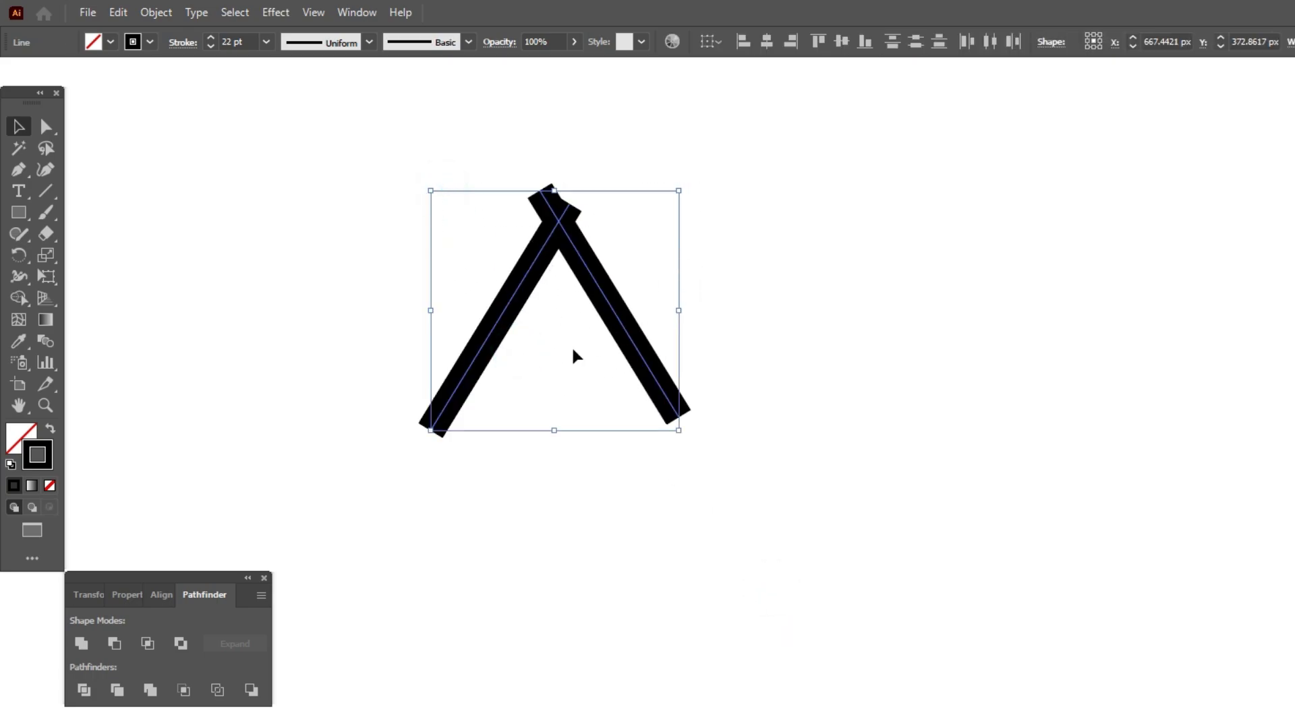
pyautogui.click(173, 594)
pyautogui.click(263, 644)
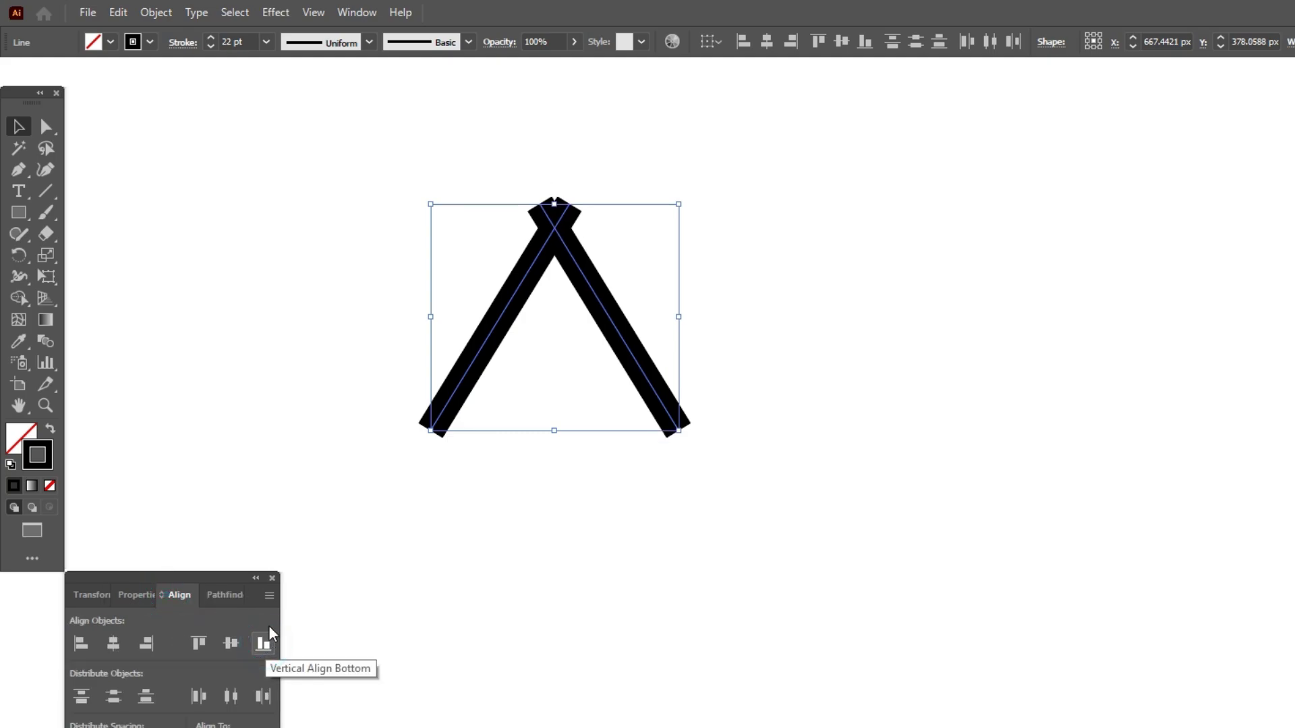
# Duplicate the inverted V straight below the original to form a second, inner pair of legs
pyautogui.click(305, 292)
pyautogui.moveTo(353, 232); pyautogui.dragTo(564, 322)
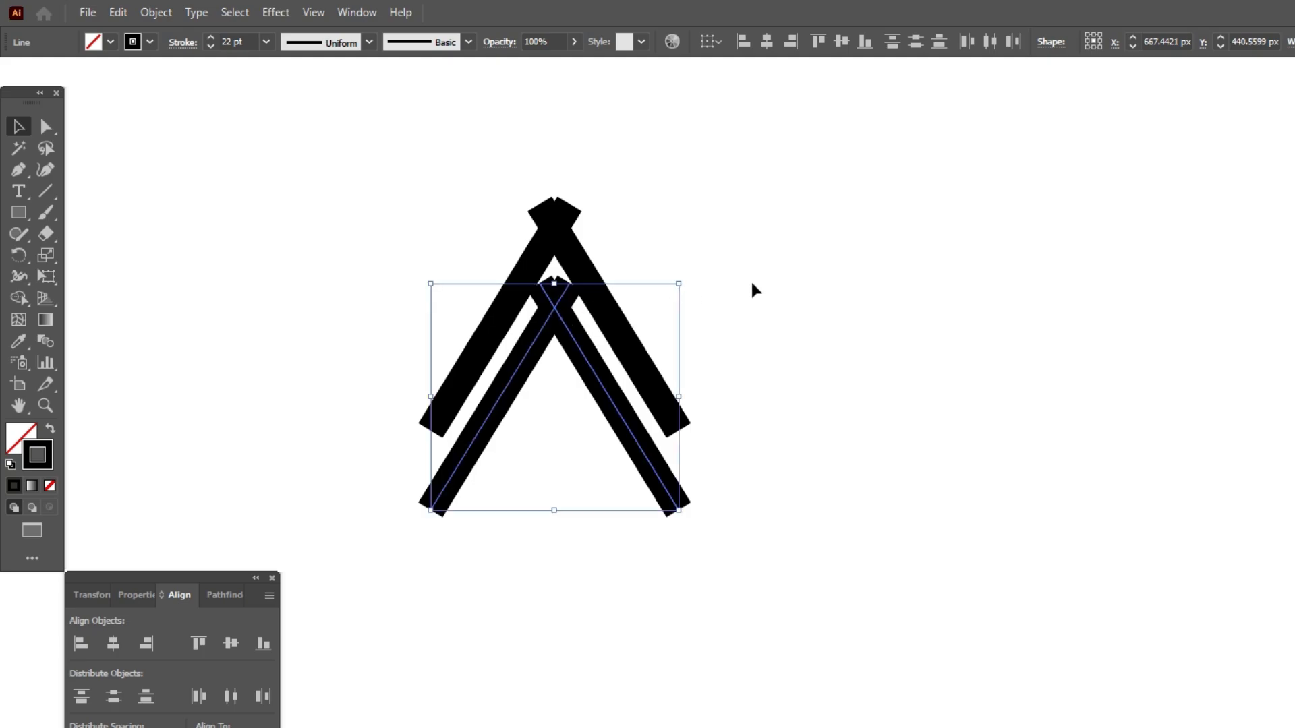
pyautogui.click(754, 288)
# Draw a horizontal line about 366 px long across both pairs of legs, just above the upper pair's ends
pyautogui.click(46, 192)
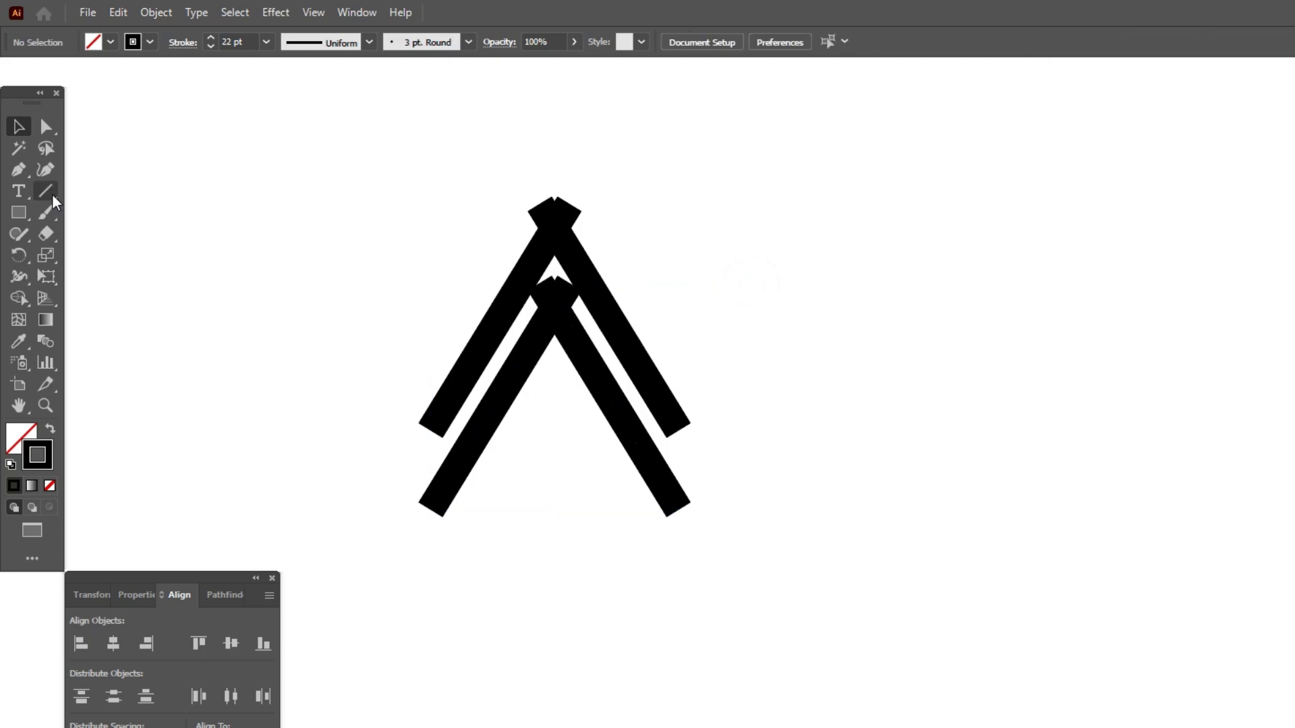
pyautogui.moveTo(397, 406); pyautogui.dragTo(861, 407)
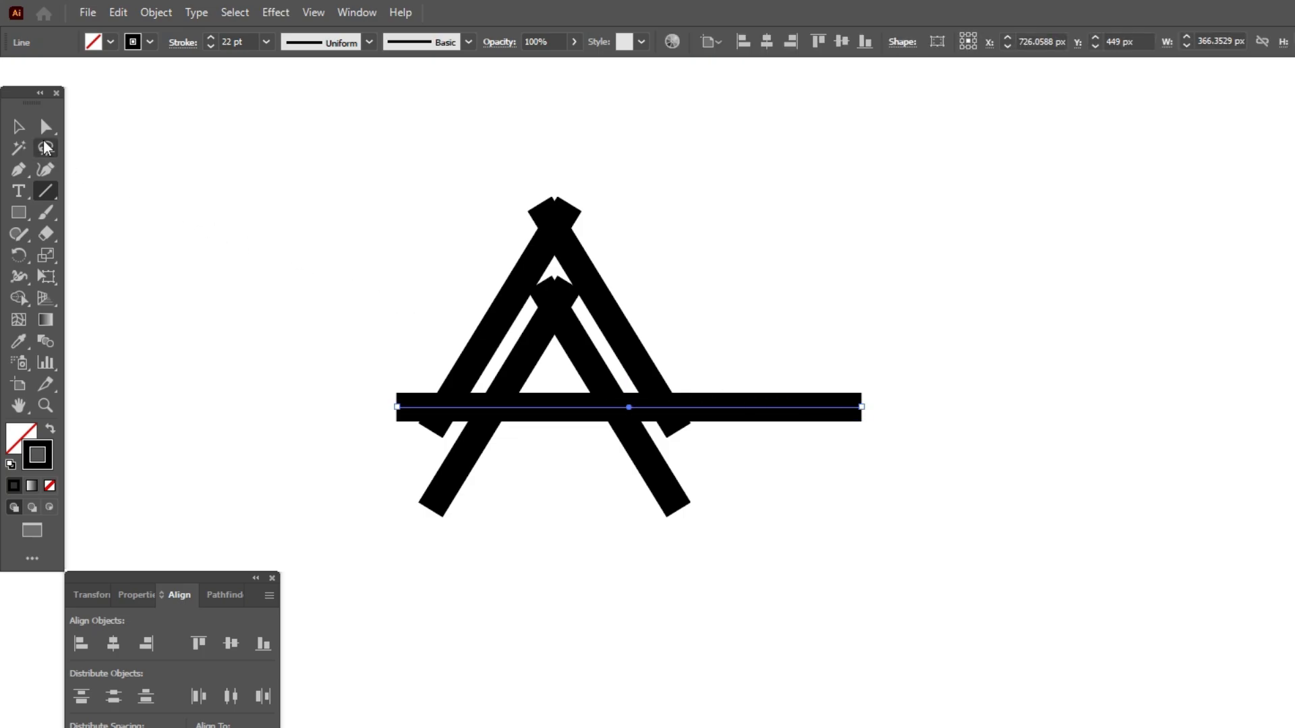
pyautogui.click(19, 126)
pyautogui.click(278, 250)
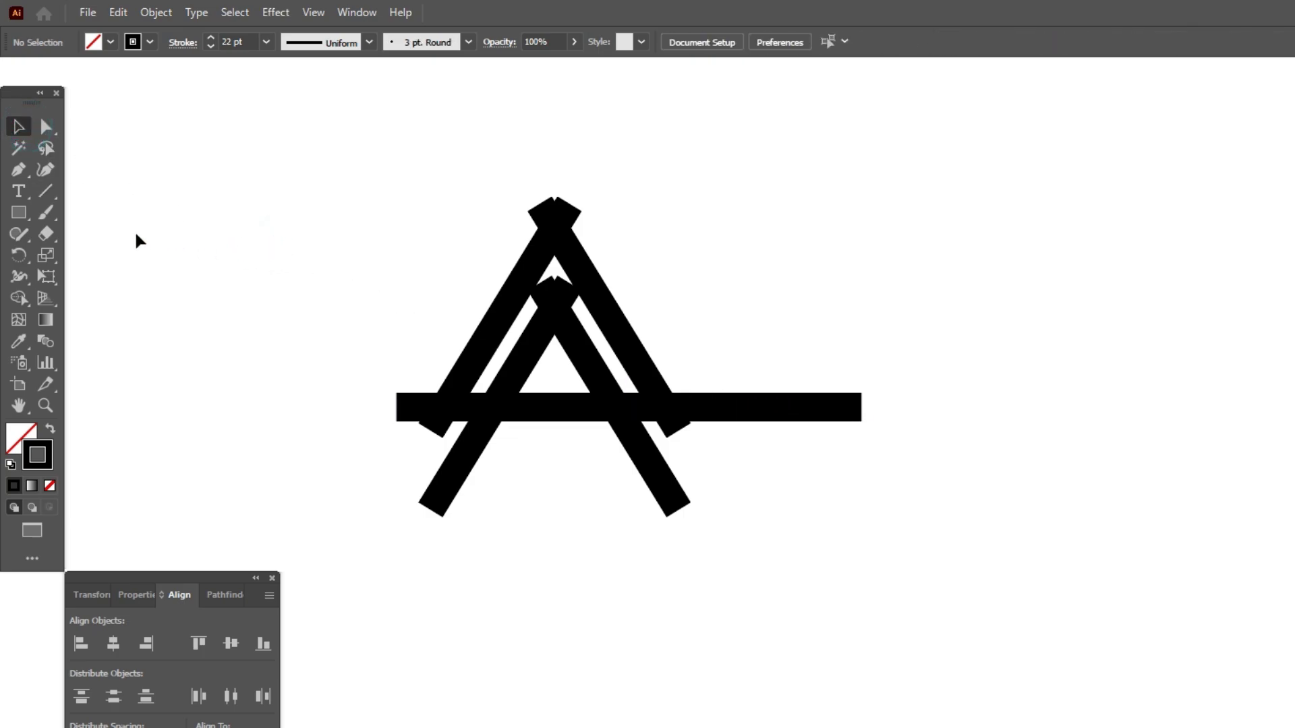
# Draw a circle about 181 px in diameter, centred just below the apex of the upper inverted V
pyautogui.click(19, 212)
pyautogui.click(78, 256)
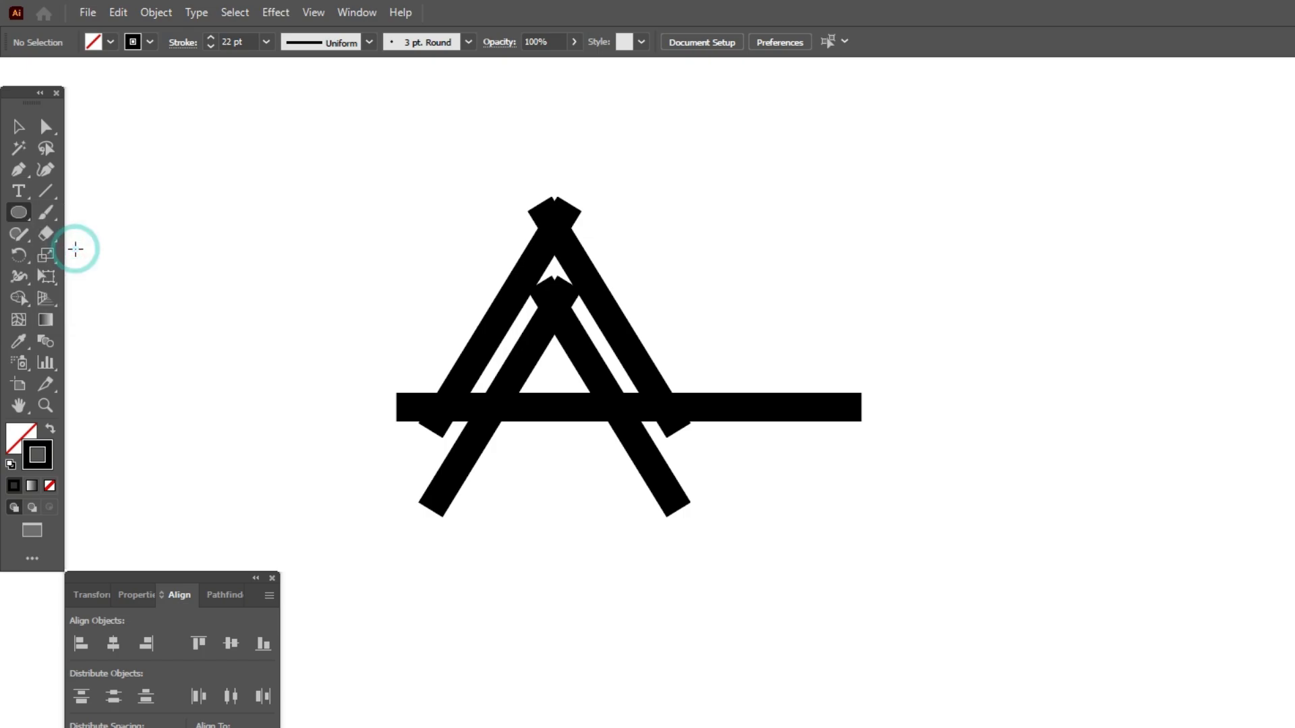
pyautogui.moveTo(554, 253); pyautogui.dragTo(669, 348)
pyautogui.click(18, 127)
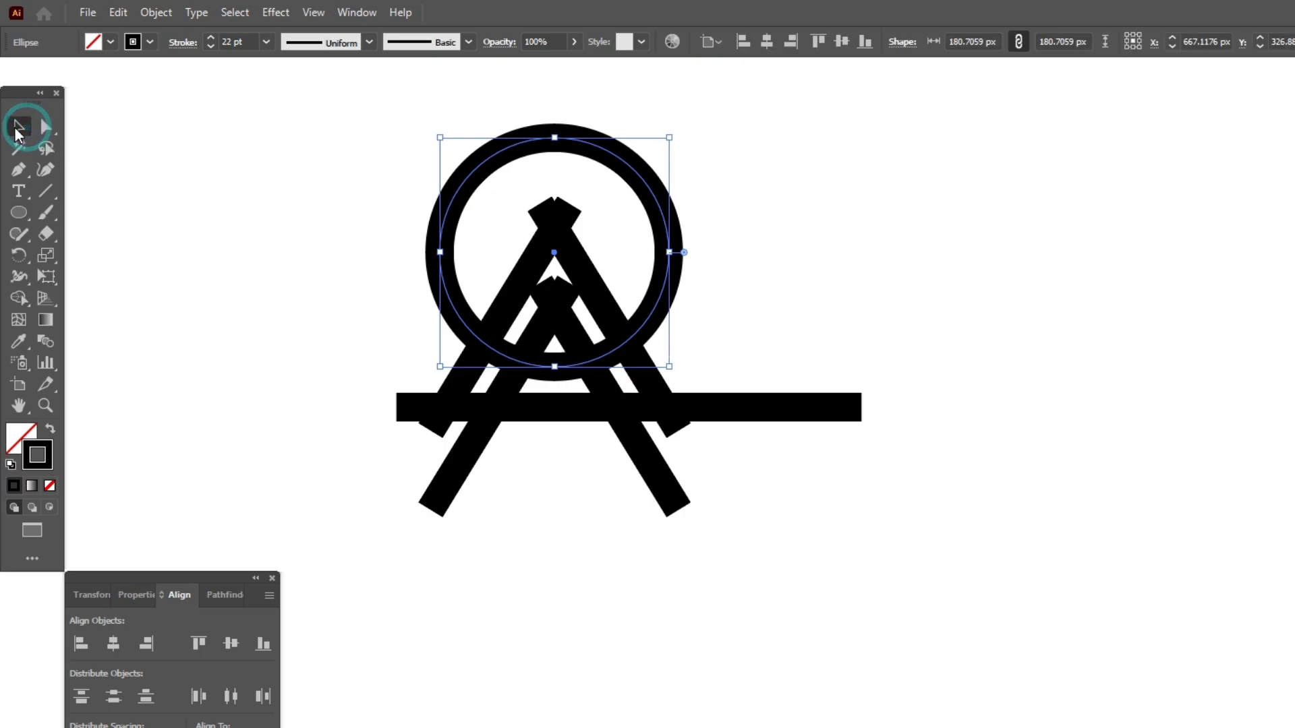
pyautogui.click(293, 160)
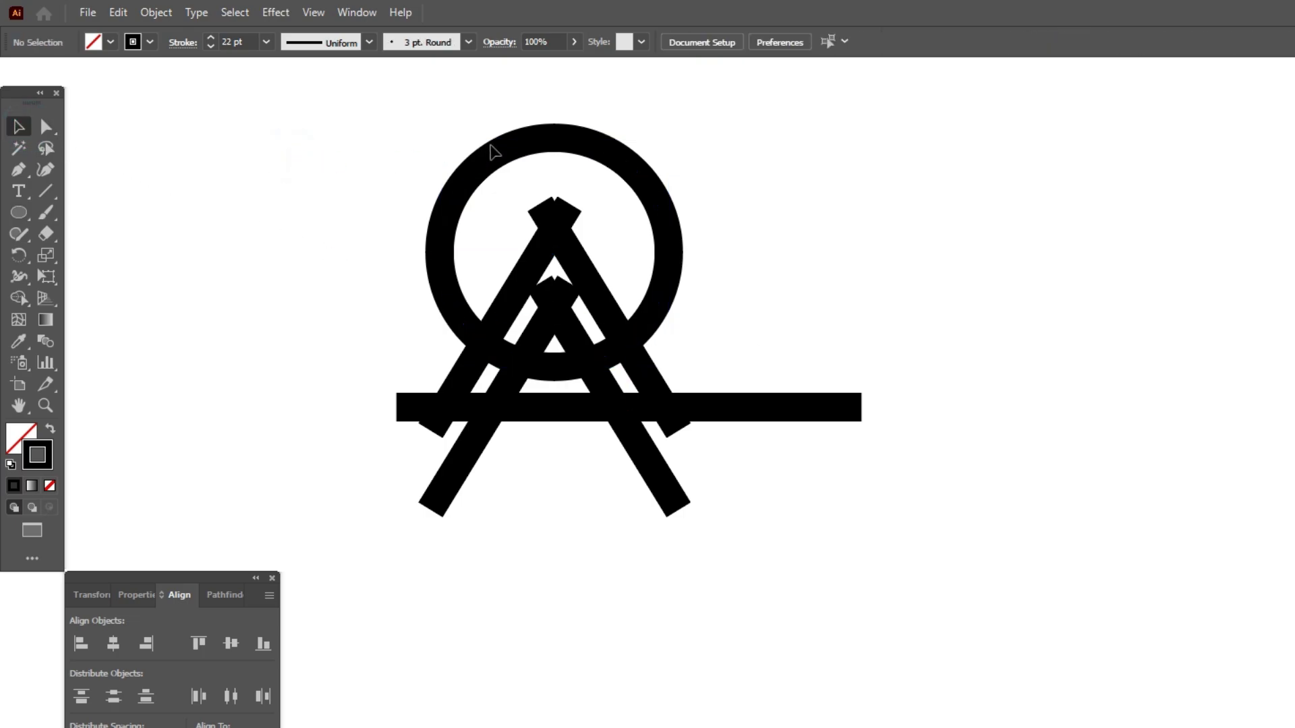
# Make a smaller concentric copy of the circle, leaving a narrow gap between the two rings
pyautogui.moveTo(534, 145)
pyautogui.mouseDown()
pyautogui.moveTo(540, 136)
pyautogui.moveTo(534, 144)
pyautogui.mouseUp()
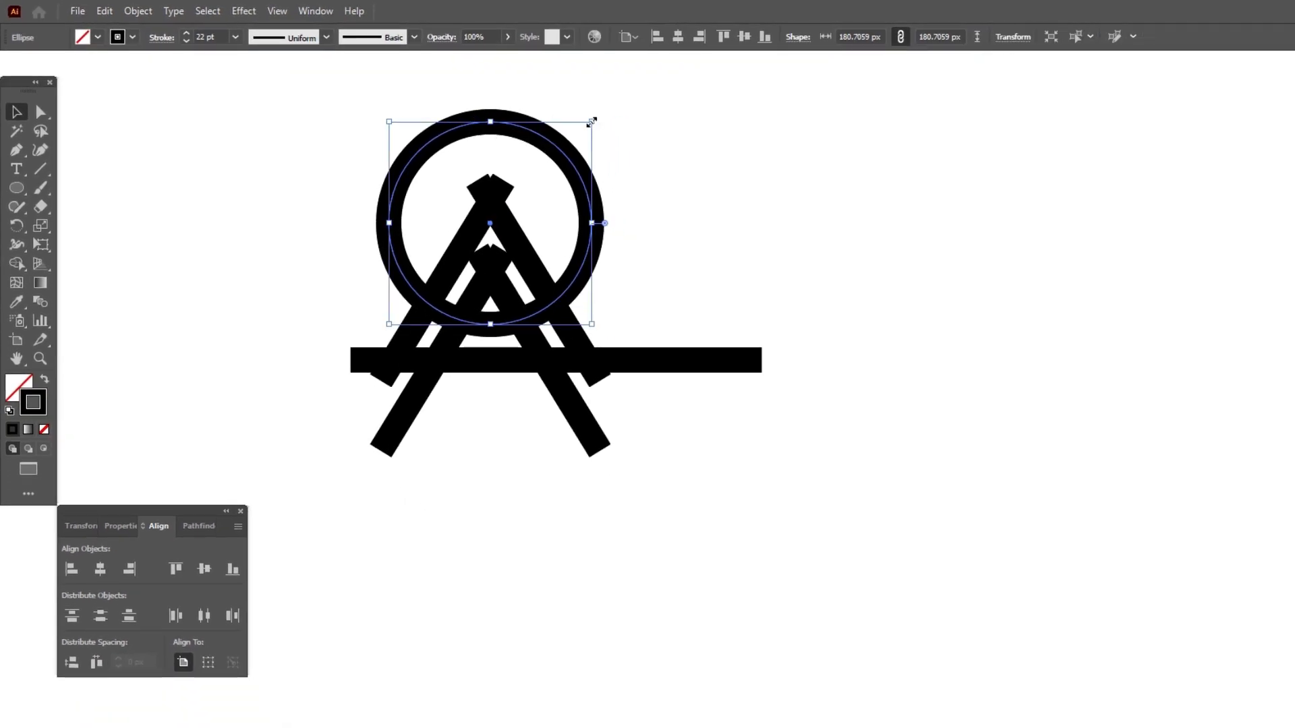
pyautogui.moveTo(593, 122); pyautogui.dragTo(557, 151)
pyautogui.click(654, 159)
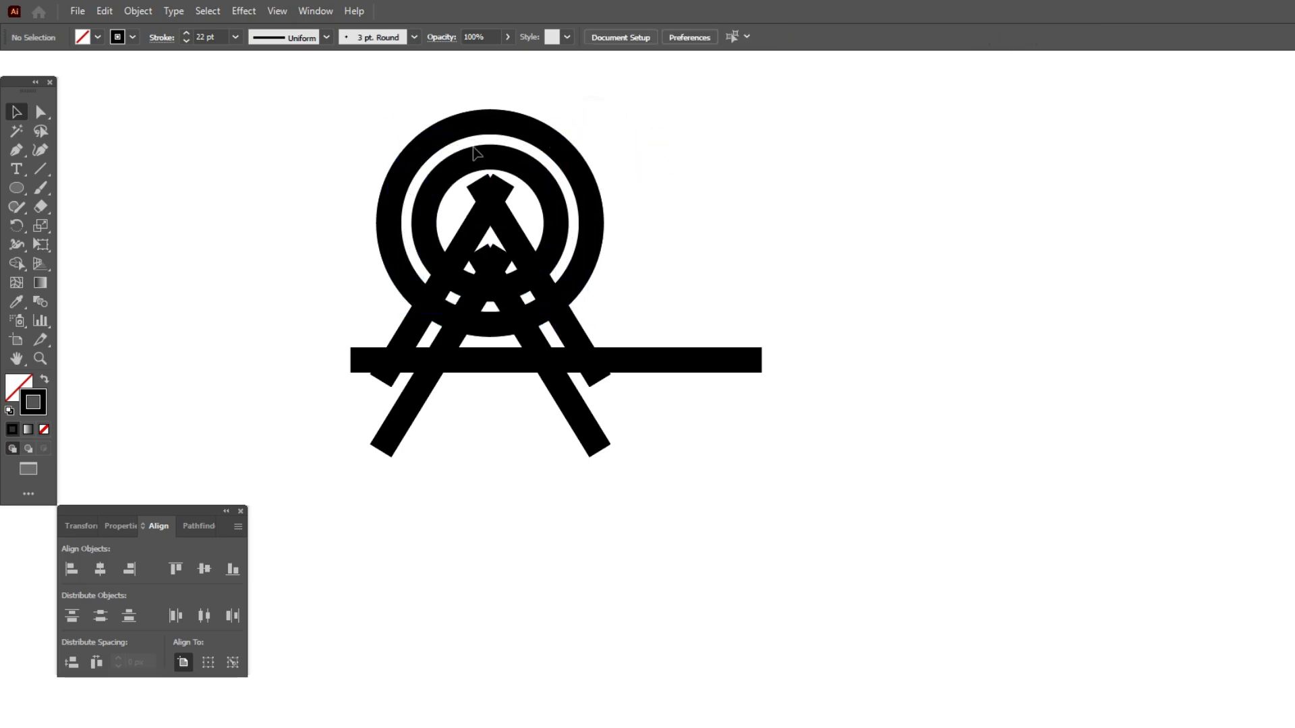
# Set the stroke weight of all the lines and circles to 19 pt
pyautogui.moveTo(285, 130); pyautogui.dragTo(826, 498)
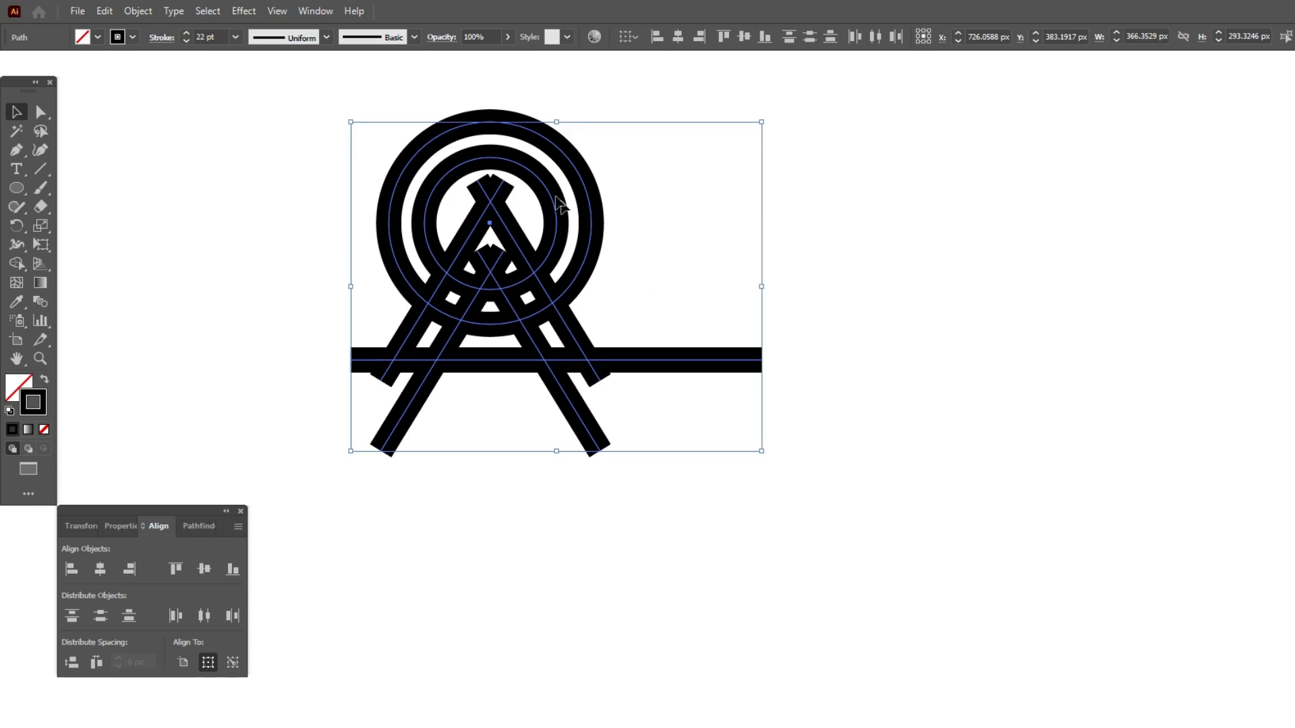
pyautogui.scroll(-3, 216, 40)
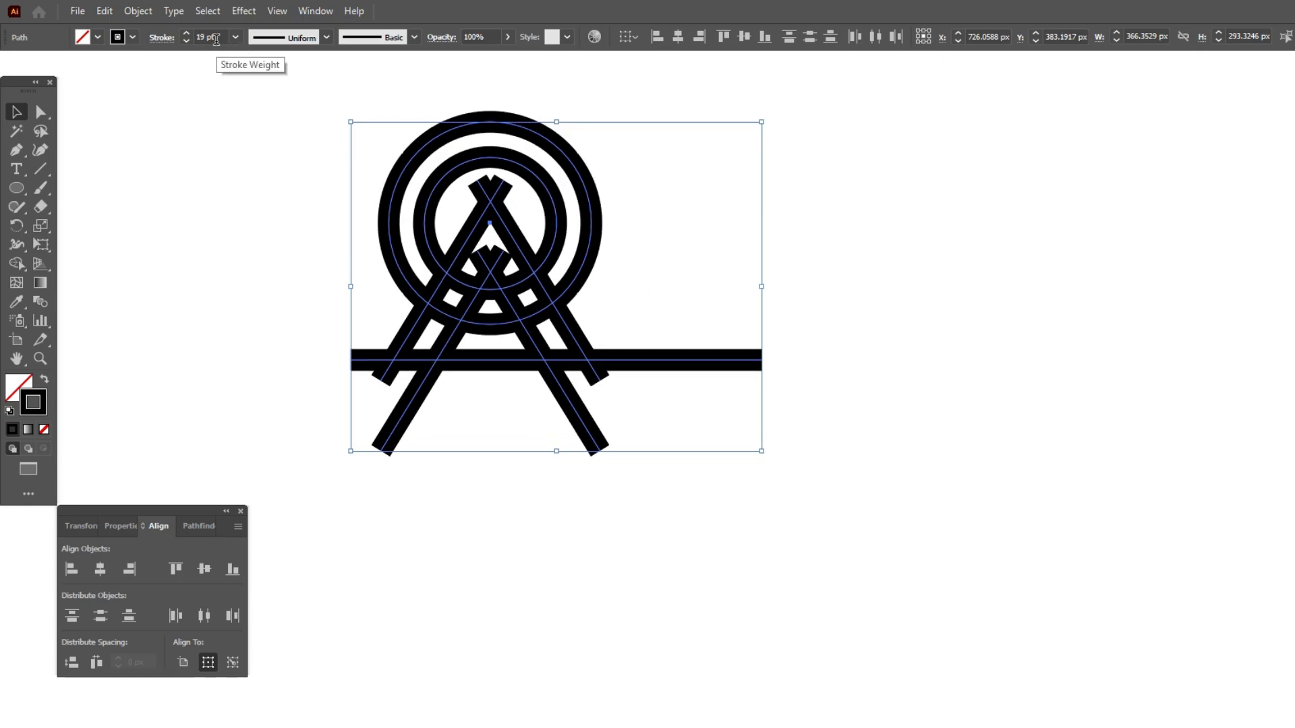
pyautogui.click(284, 212)
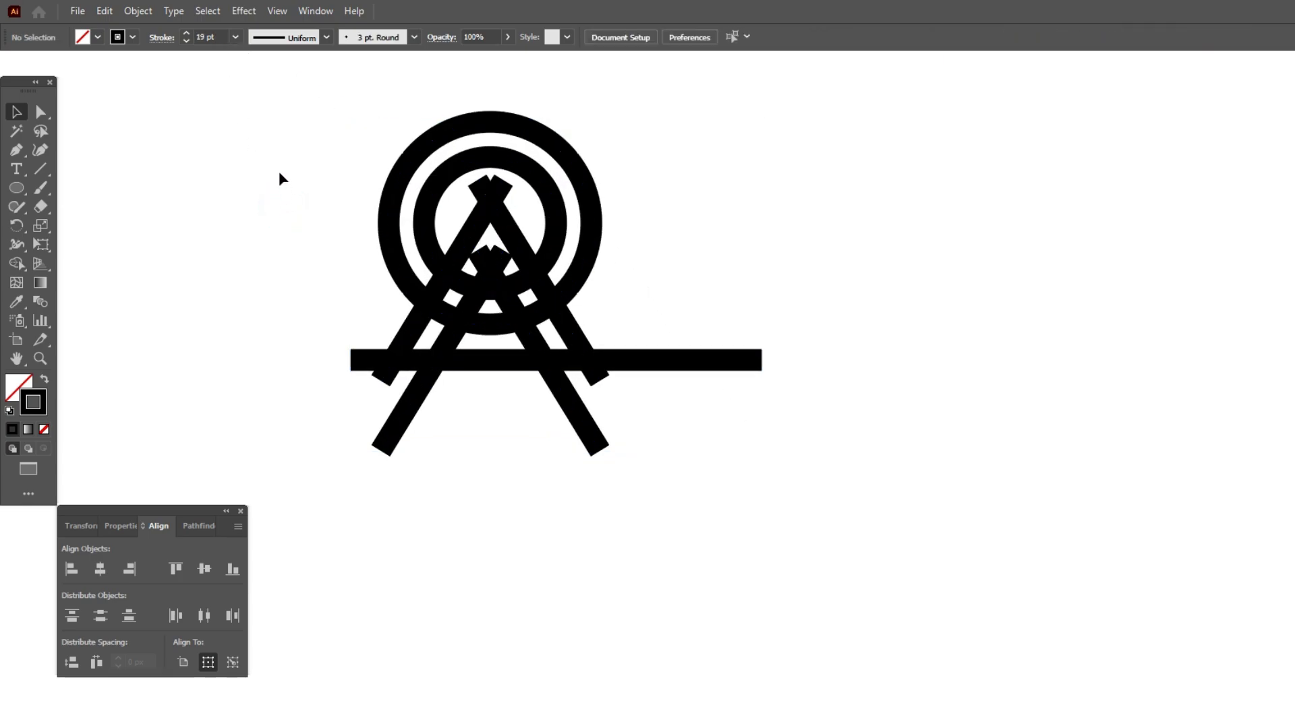
# Expand the fill and stroke of all the artwork into filled shapes
pyautogui.moveTo(279, 167); pyautogui.dragTo(751, 447)
pyautogui.click(138, 12)
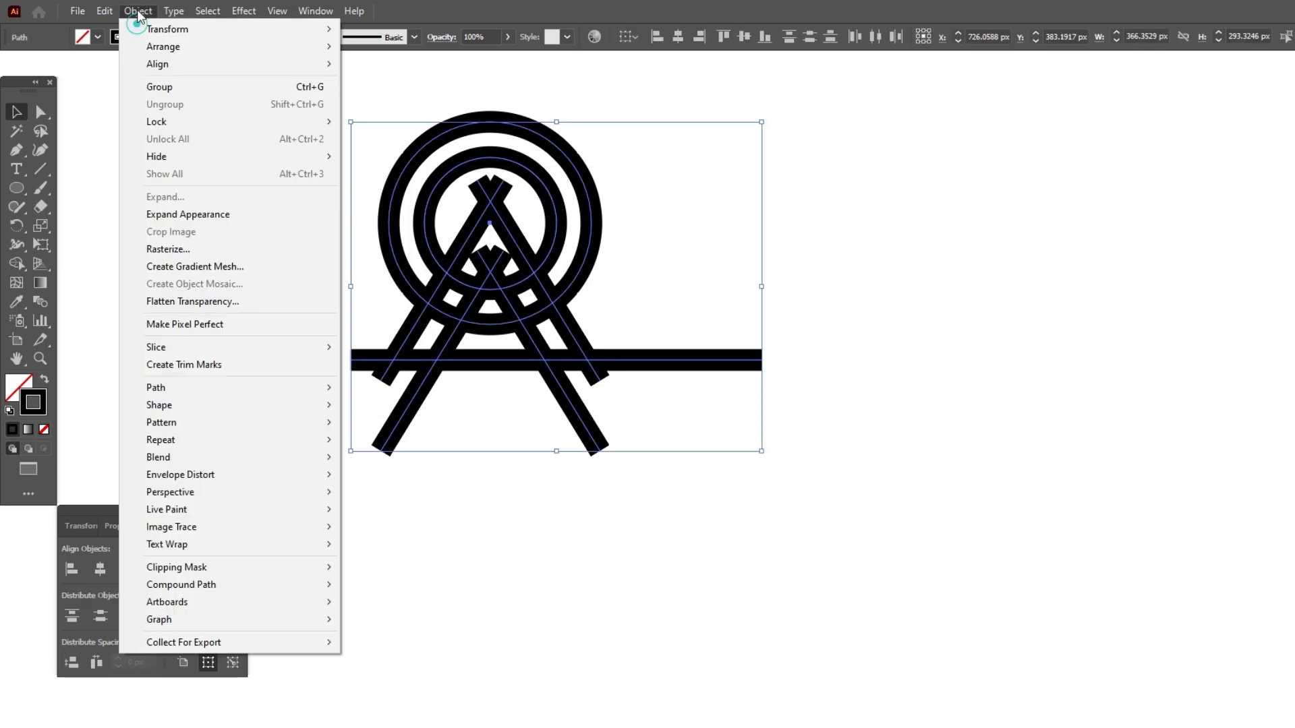
pyautogui.click(196, 214)
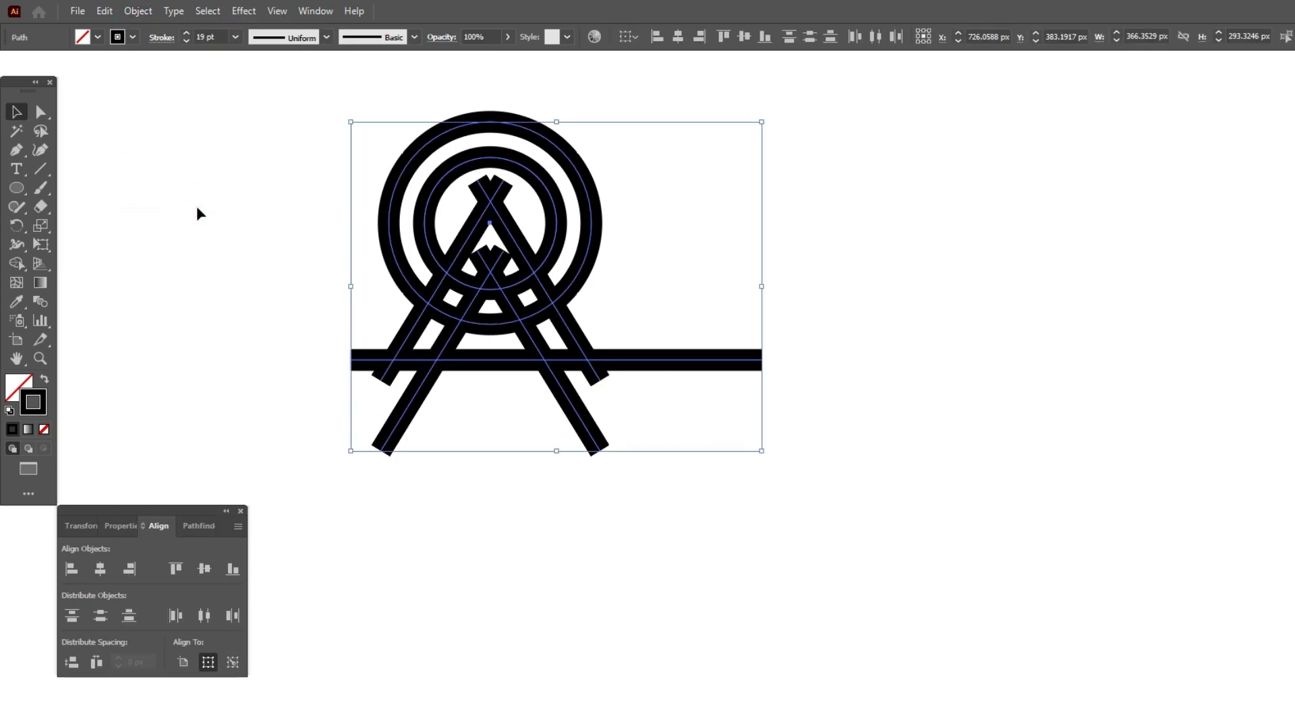
pyautogui.click(139, 11)
pyautogui.click(179, 196)
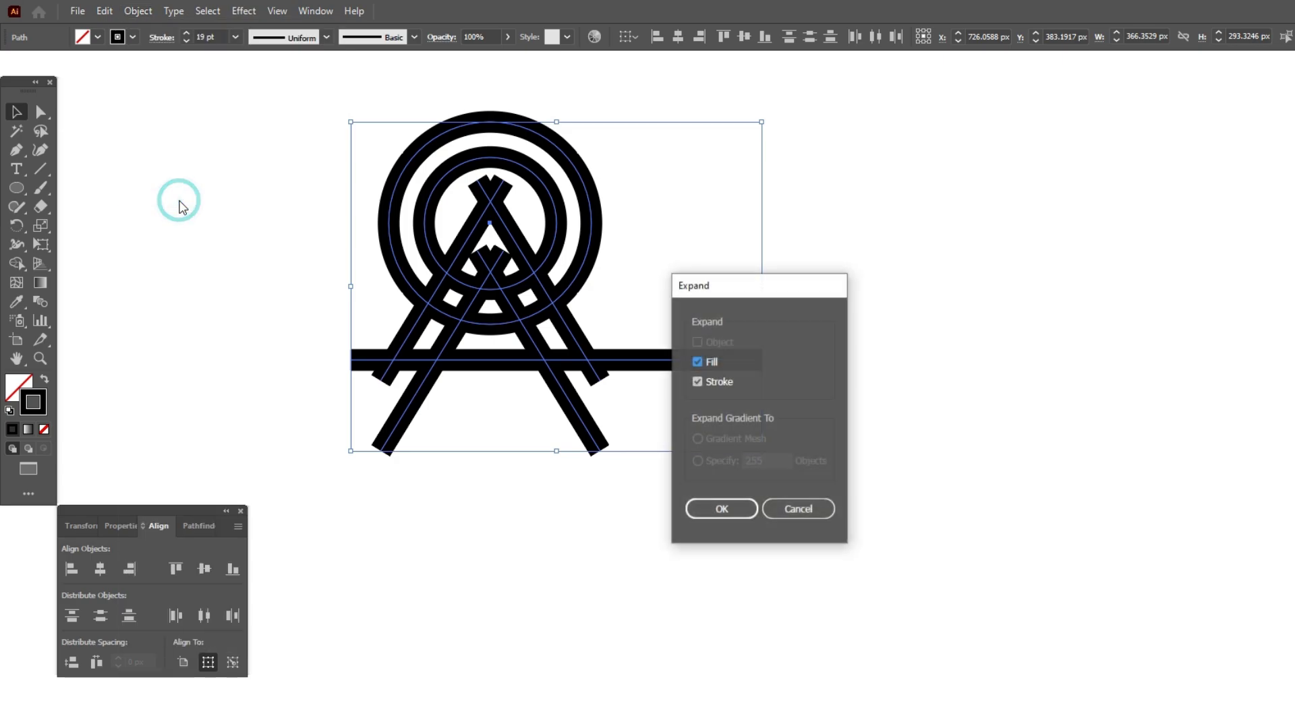
pyautogui.click(721, 509)
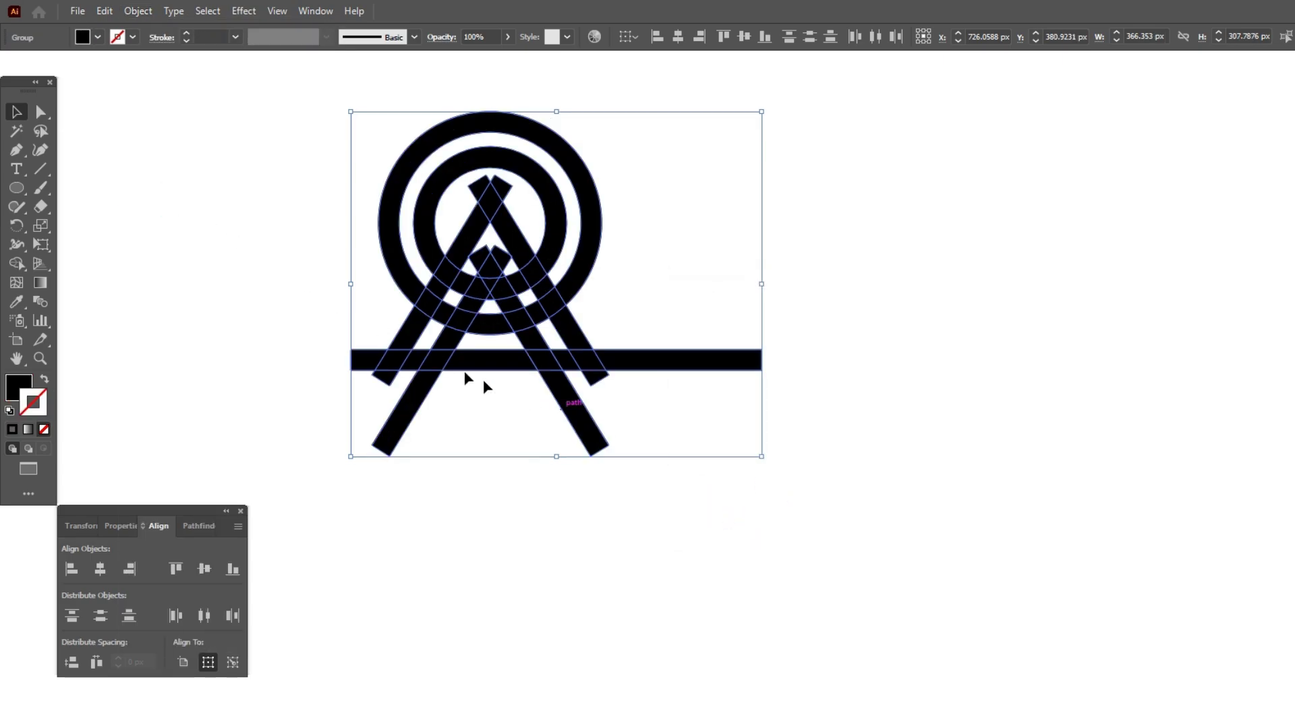
# With Shape Builder, remove the leg ends below the horizontal bar and the bar ends outside the legs
pyautogui.hotkey('shift', 'm')
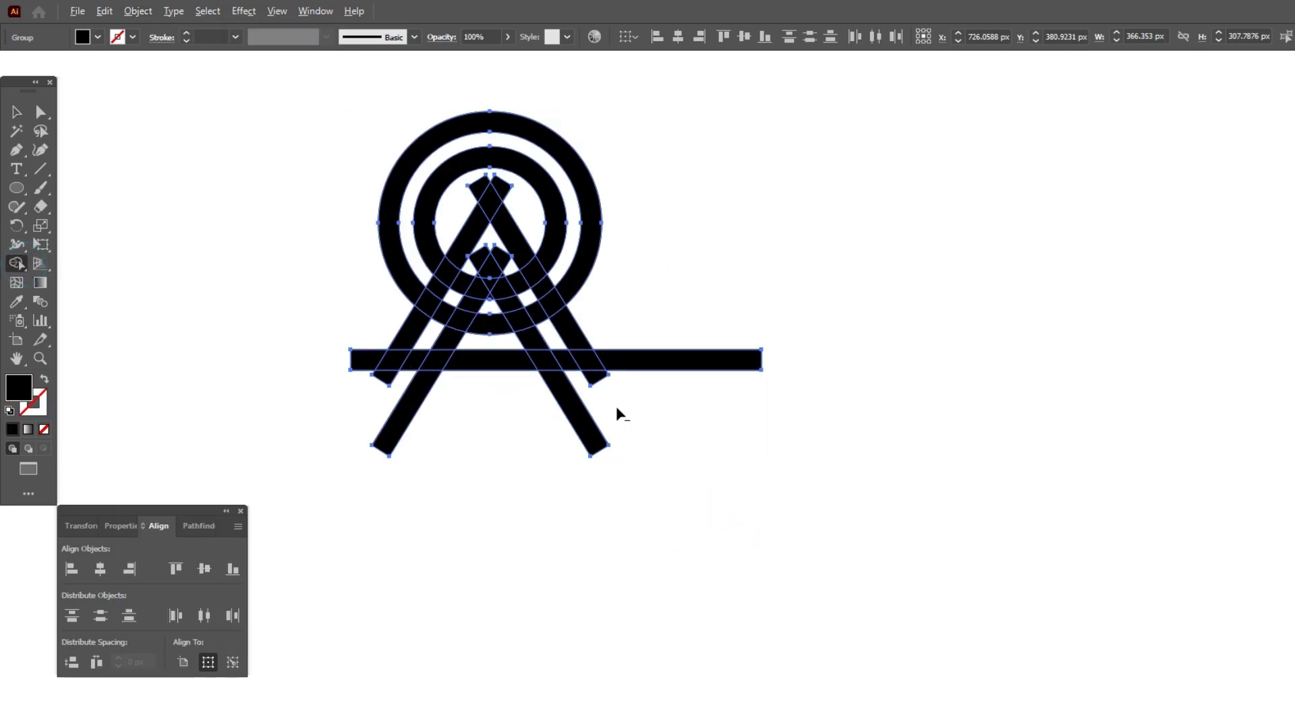
pyautogui.keyDown('alt'); pyautogui.click(580, 408); pyautogui.keyUp('alt')
pyautogui.keyDown('alt'); pyautogui.click(662, 361); pyautogui.keyUp('alt')
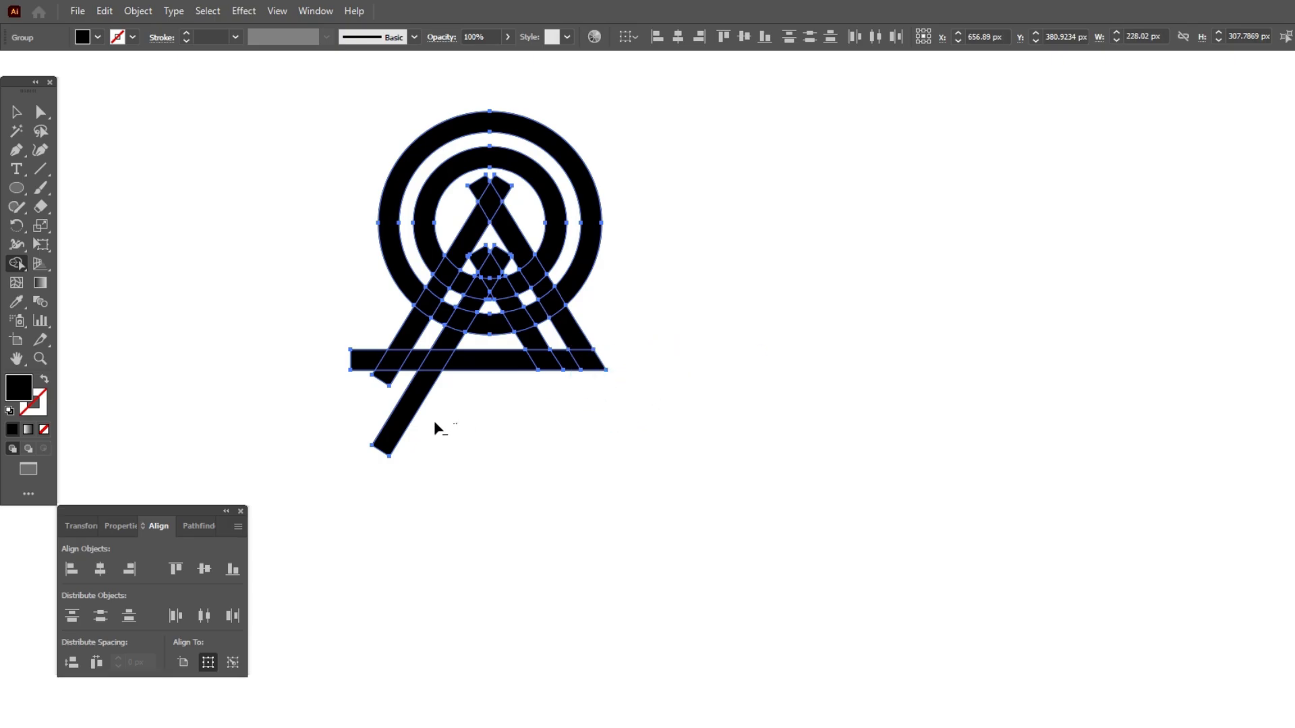
pyautogui.keyDown('alt'); pyautogui.click(404, 412); pyautogui.keyUp('alt')
pyautogui.keyDown('alt'); pyautogui.click(387, 378); pyautogui.keyUp('alt')
pyautogui.keyDown('alt'); pyautogui.click(356, 358); pyautogui.keyUp('alt')
# Remove the overhanging tips at both apexes, and the outer ring and bar sections between the inner legs
pyautogui.scroll(1, 374, 156)
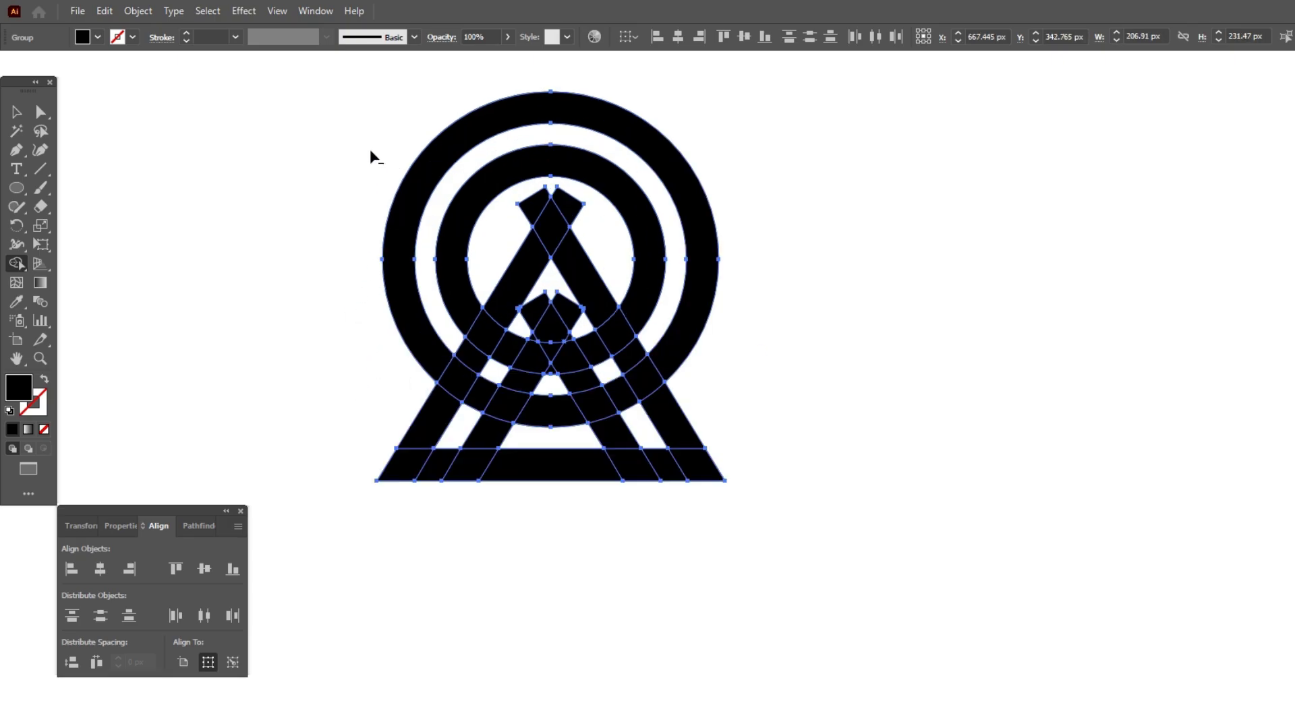
pyautogui.scroll(1, 371, 151)
pyautogui.keyDown('alt'); pyautogui.click(586, 220); pyautogui.keyUp('alt')
pyautogui.keyDown('alt'); pyautogui.click(634, 220); pyautogui.keyUp('alt')
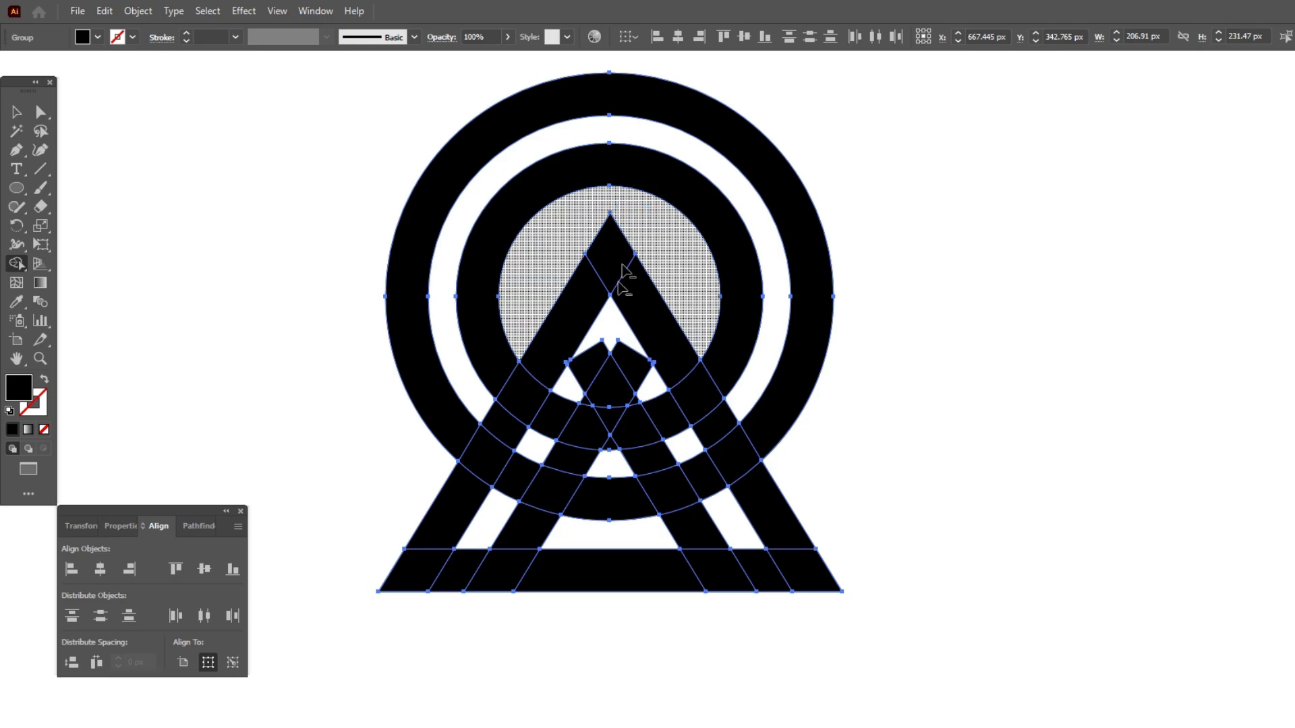
pyautogui.keyDown('alt'); pyautogui.click(588, 368); pyautogui.keyUp('alt')
pyautogui.keyDown('alt'); pyautogui.click(630, 368); pyautogui.keyUp('alt')
pyautogui.keyDown('alt'); pyautogui.click(613, 498); pyautogui.keyUp('alt')
pyautogui.moveTo(615, 513); pyautogui.dragTo(612, 603)
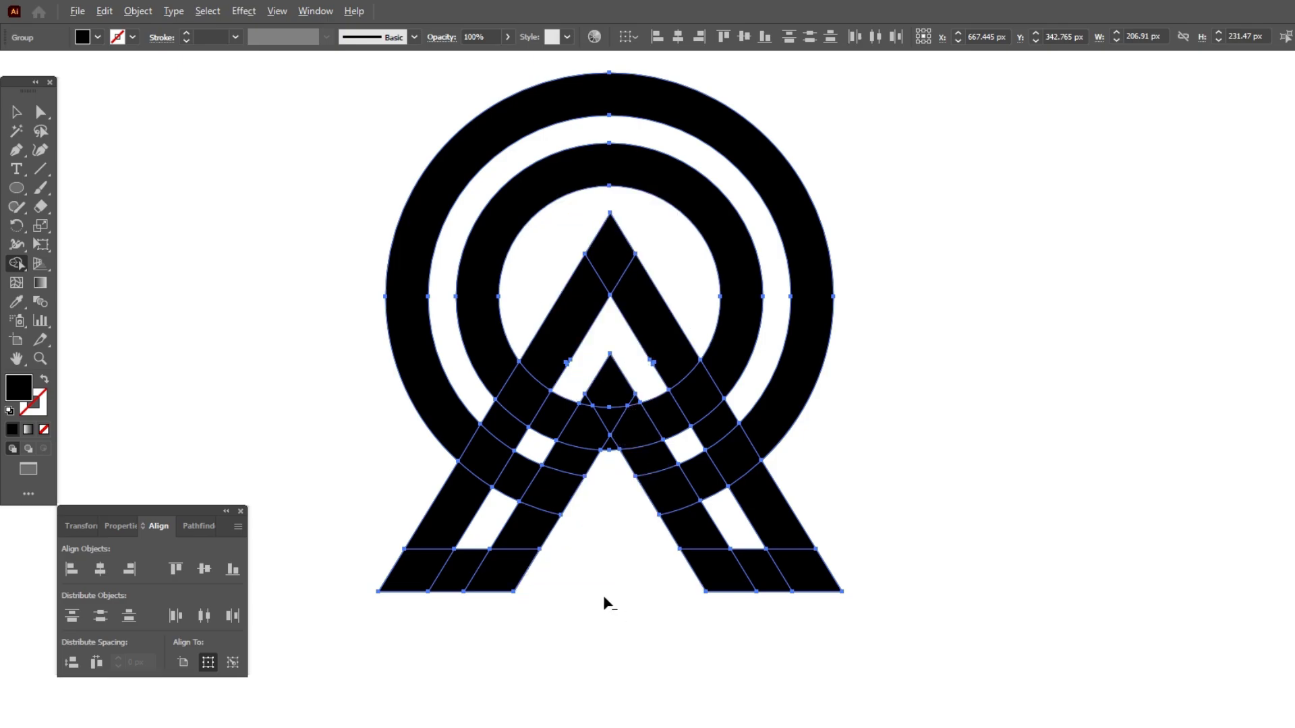
# Remove the inner apex and the segments of both inner legs and the right outer leg that cross the gap between the rings
pyautogui.press('alt')
pyautogui.press('alt')
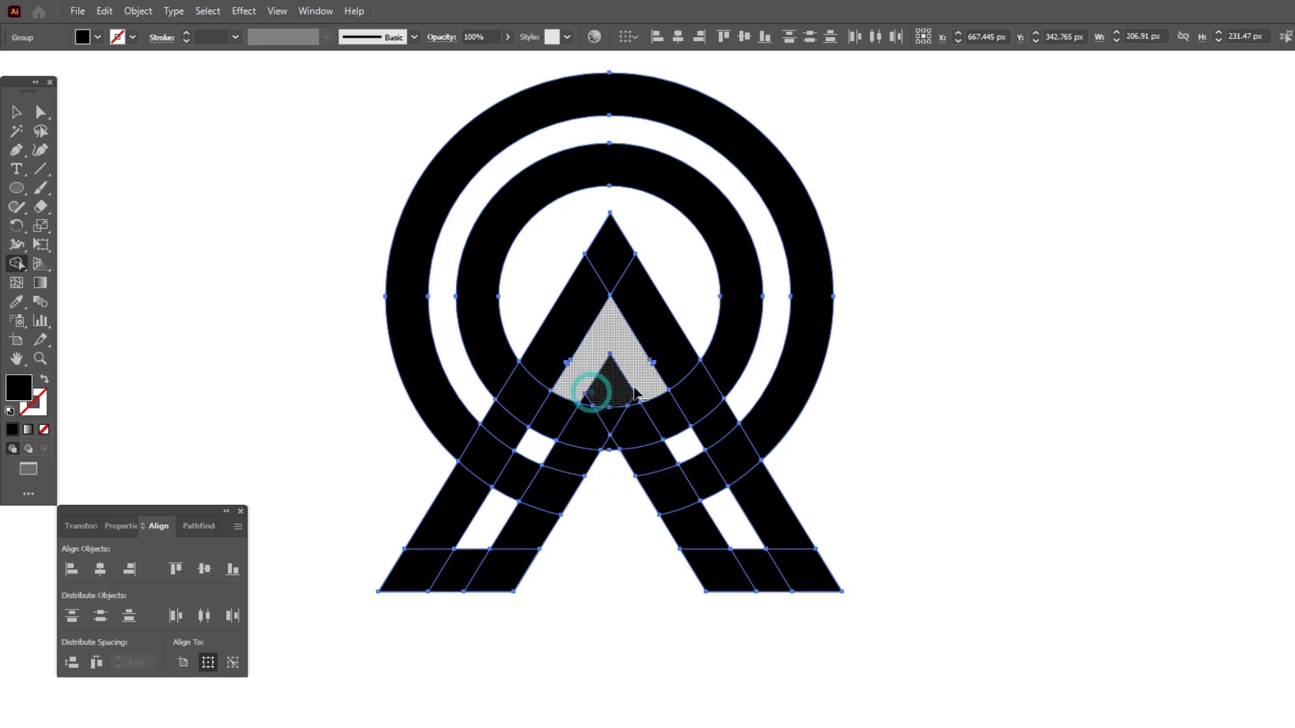
pyautogui.keyDown('alt'); pyautogui.click(585, 405); pyautogui.keyUp('alt')
pyautogui.keyDown('alt'); pyautogui.click(587, 458); pyautogui.keyUp('alt')
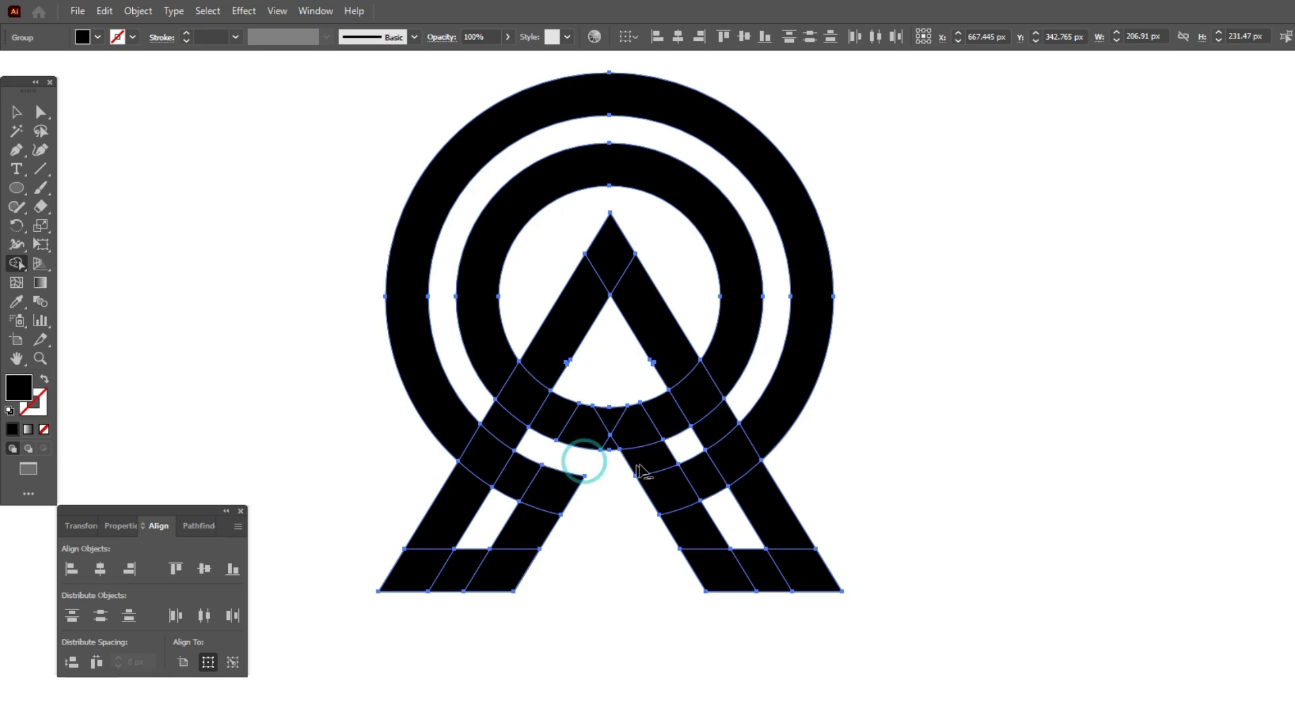
pyautogui.keyDown('alt'); pyautogui.click(657, 455); pyautogui.keyUp('alt')
pyautogui.keyDown('alt'); pyautogui.click(713, 435); pyautogui.keyUp('alt')
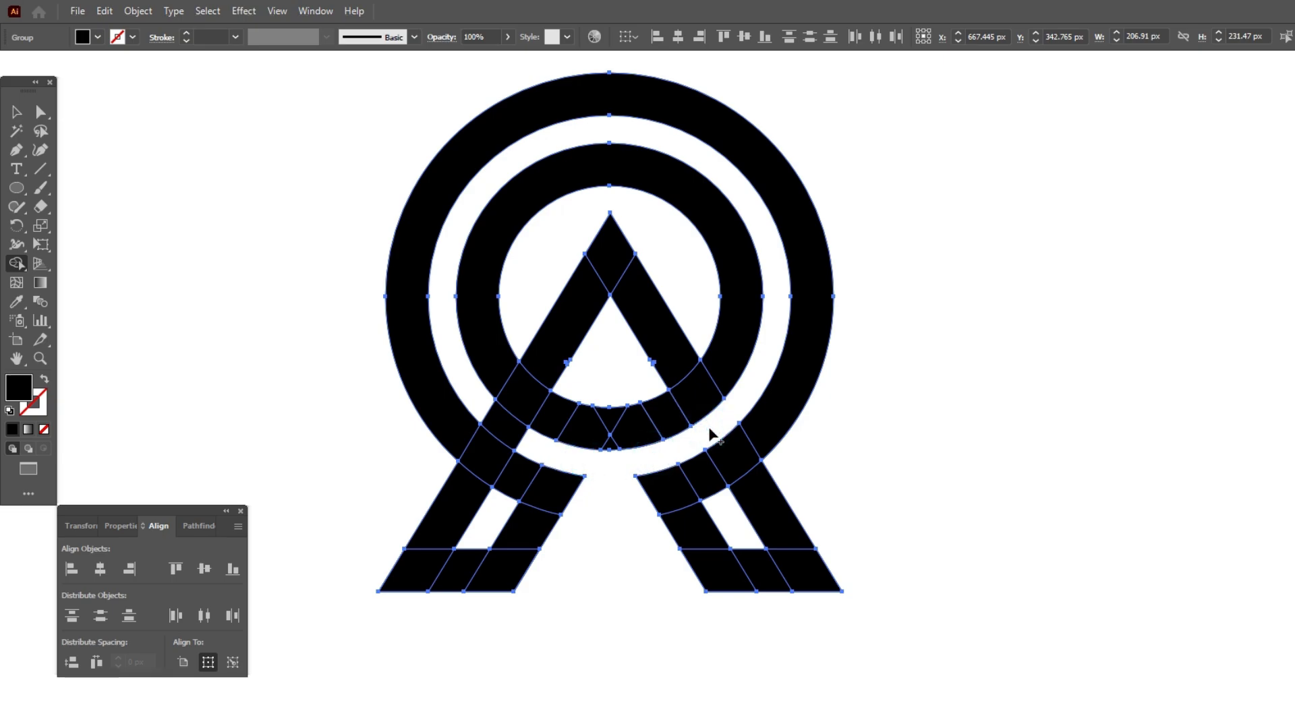
pyautogui.click(16, 112)
pyautogui.click(202, 236)
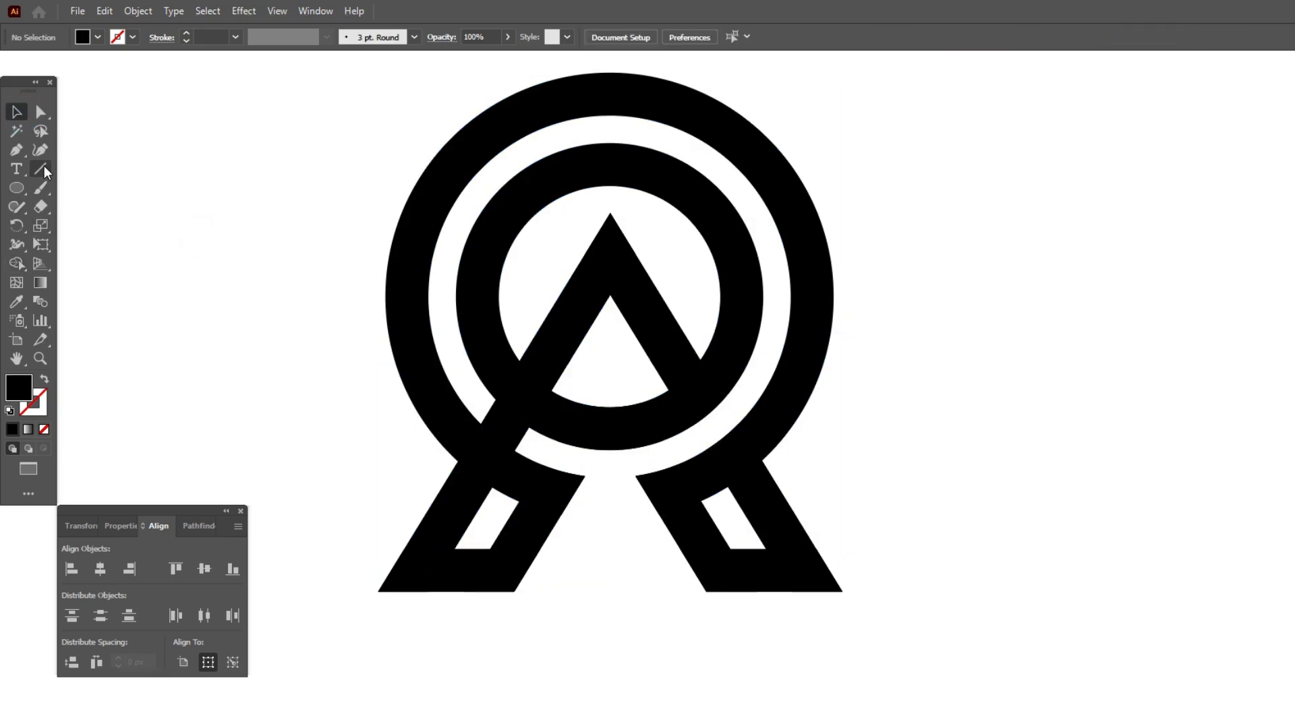
# Draw a diagonal line about 126 px wide and 72 px high, sloping down to the right across the rings' right side
pyautogui.click(40, 169)
pyautogui.moveTo(690, 269); pyautogui.dragTo(975, 430)
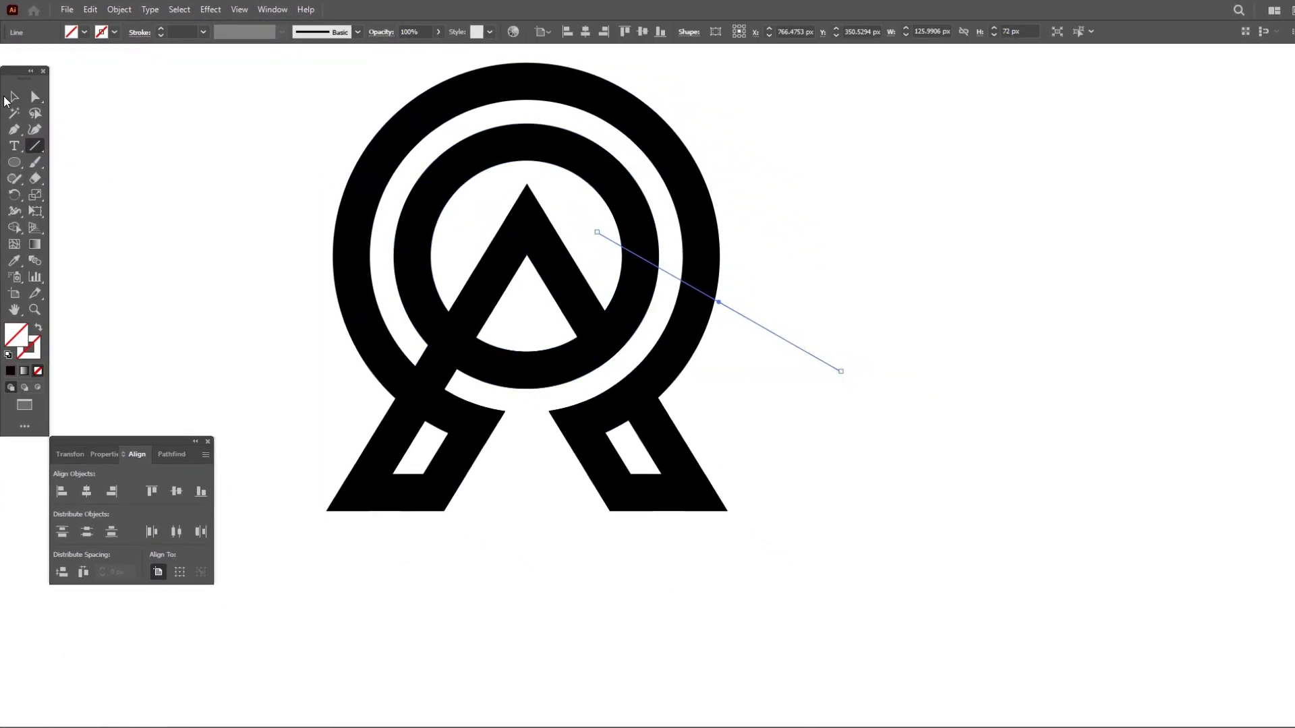
pyautogui.click(10, 98)
# Create a copy of the diagonal line reflected across the vertical axis
pyautogui.rightClick(726, 307)
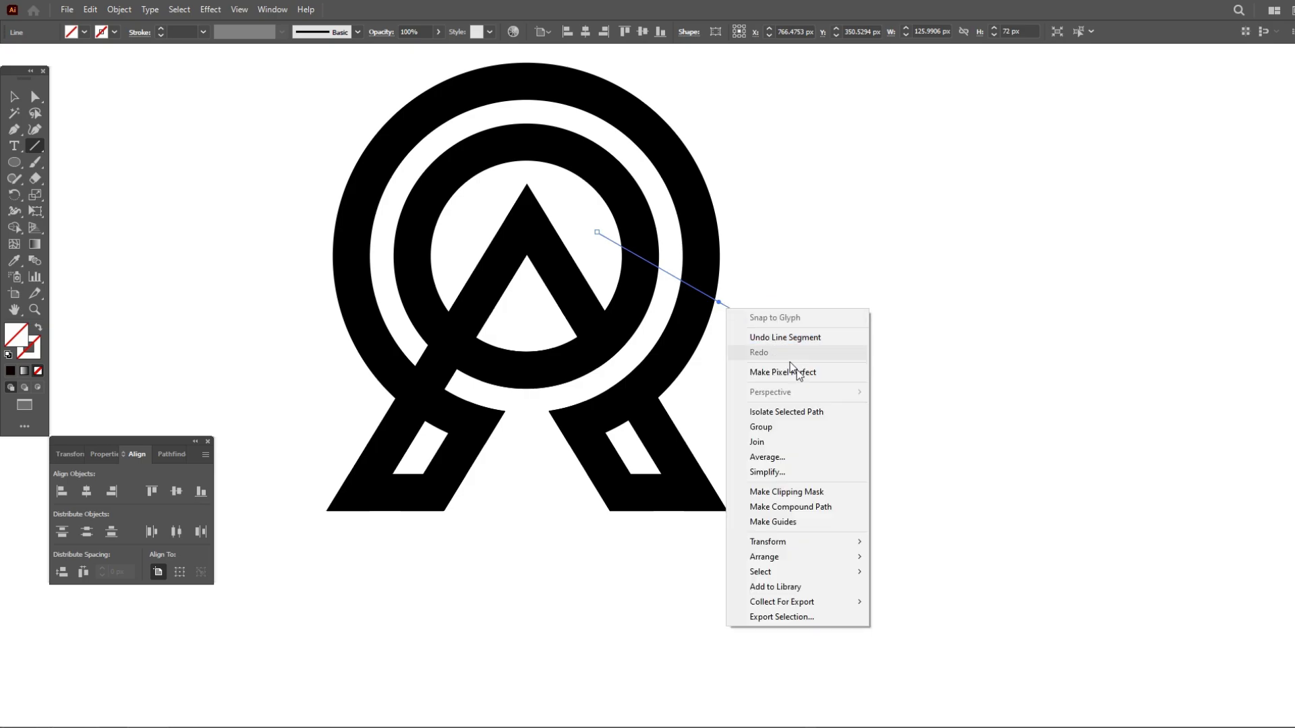
pyautogui.moveTo(783, 537)
pyautogui.click(922, 591)
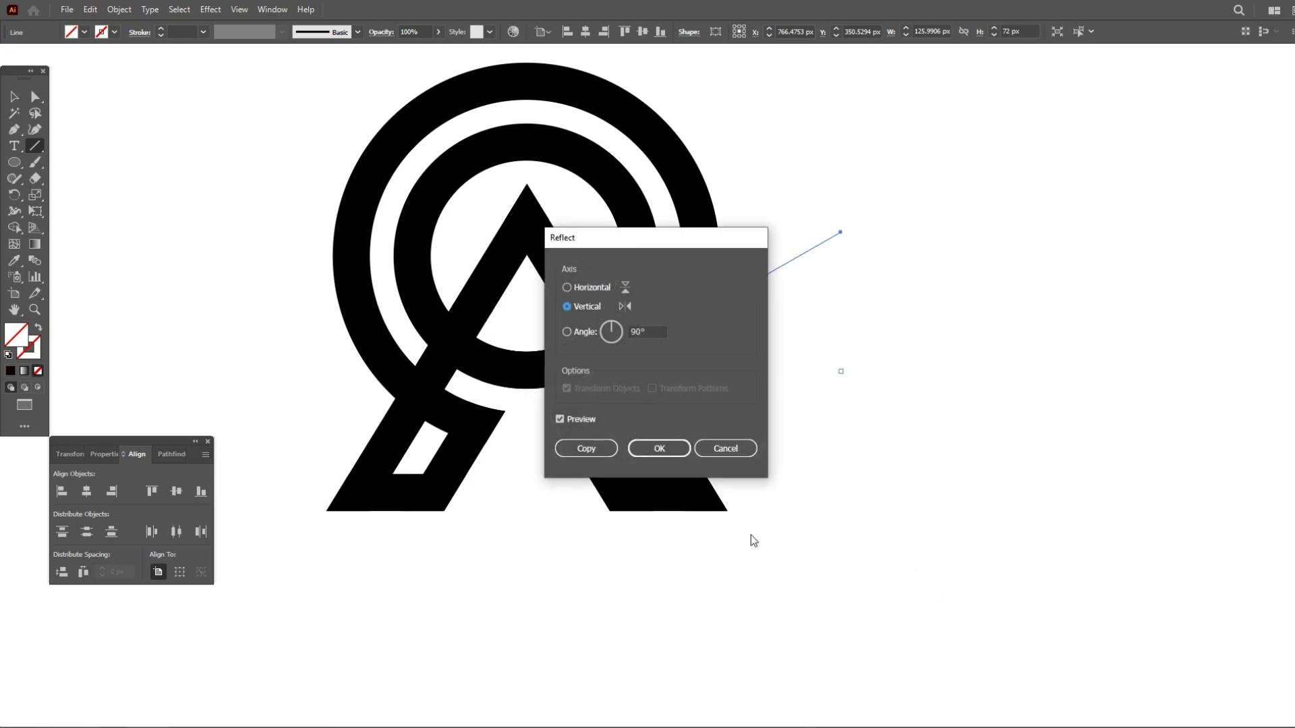
pyautogui.click(593, 452)
pyautogui.click(15, 98)
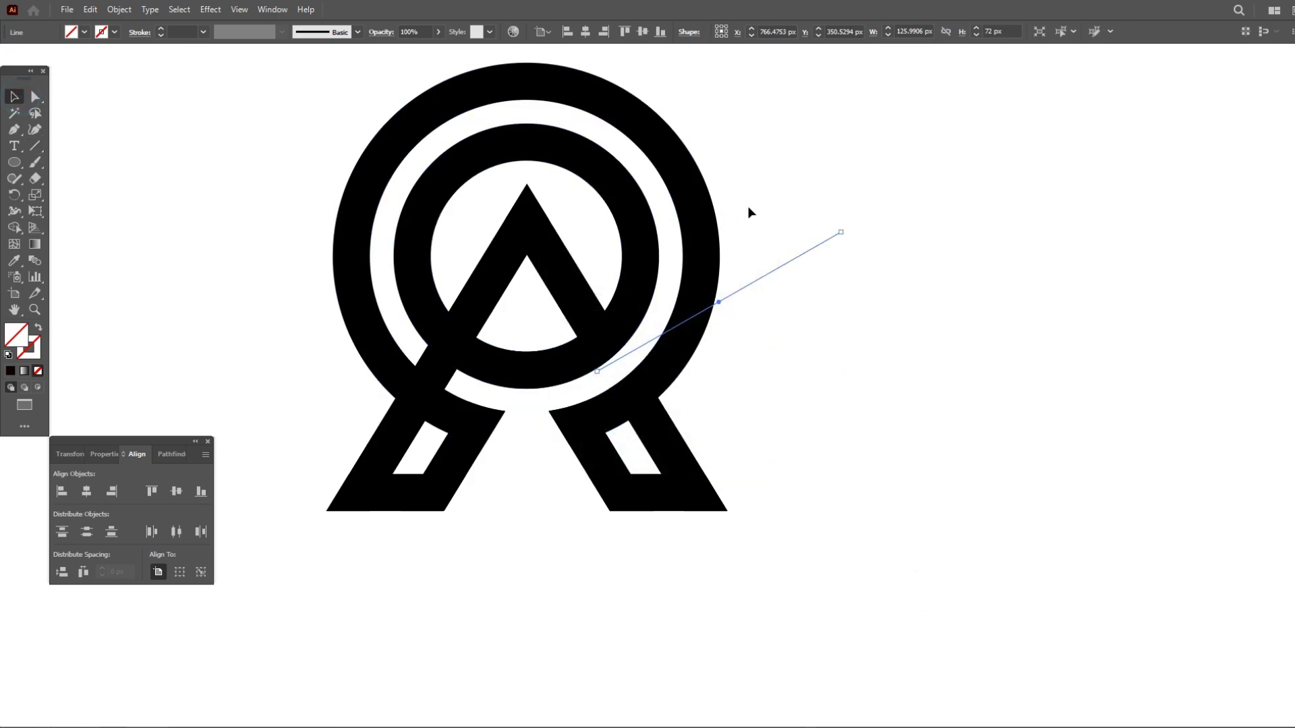
# Enlarge the two crossed lines to about 218 by 125 px and place their crossing inside the inner ring, level with the rings' centre
pyautogui.moveTo(763, 197); pyautogui.dragTo(801, 429)
pyautogui.moveTo(775, 273); pyautogui.dragTo(683, 202)
pyautogui.moveTo(752, 231); pyautogui.dragTo(928, 246)
pyautogui.moveTo(839, 162); pyautogui.dragTo(717, 187)
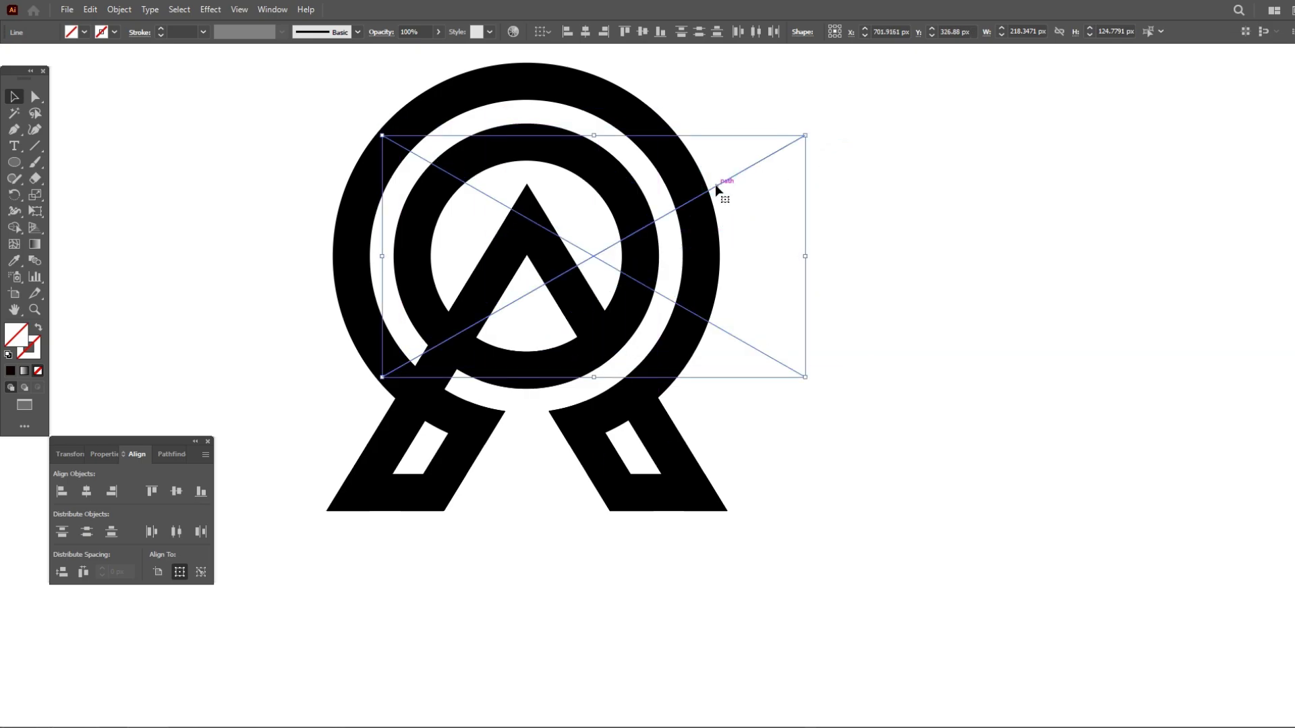
# Select all the artwork and use Shape Builder to cut the right-hand wedge between the crossed lines out of both rings
pyautogui.moveTo(292, 142); pyautogui.dragTo(834, 344)
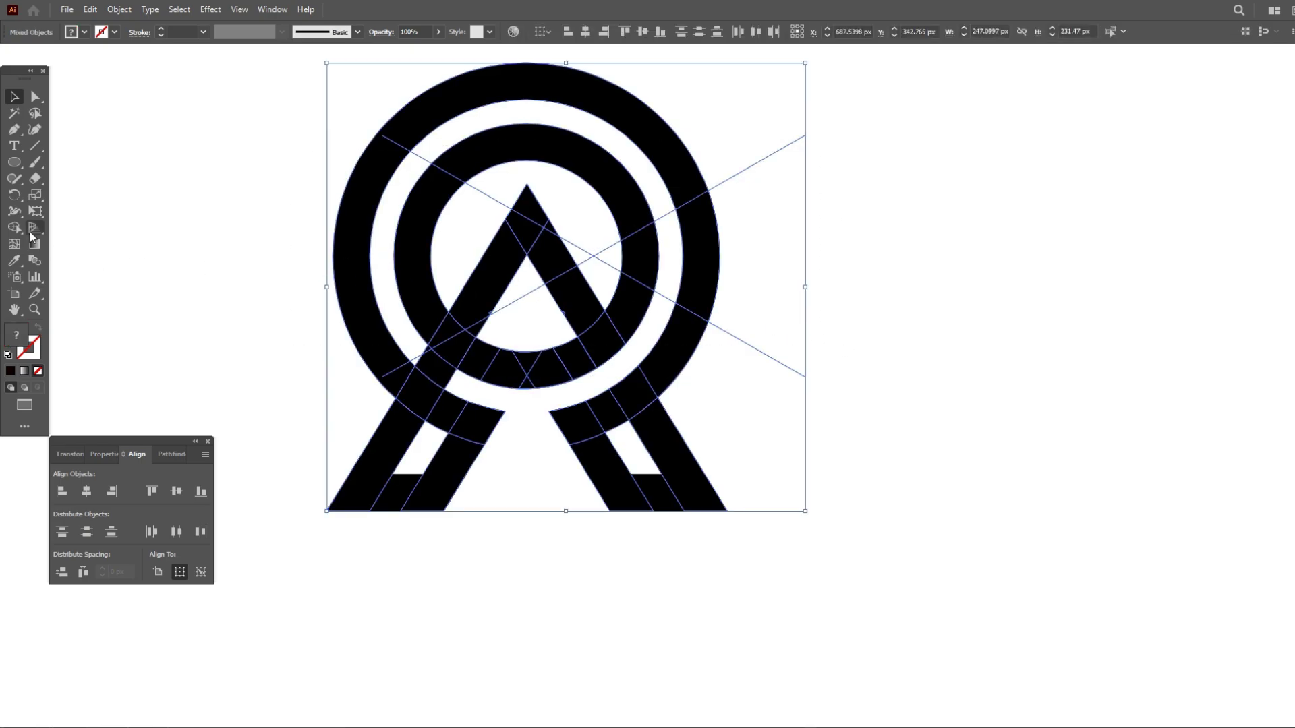
pyautogui.hotkey('shift', 'm')
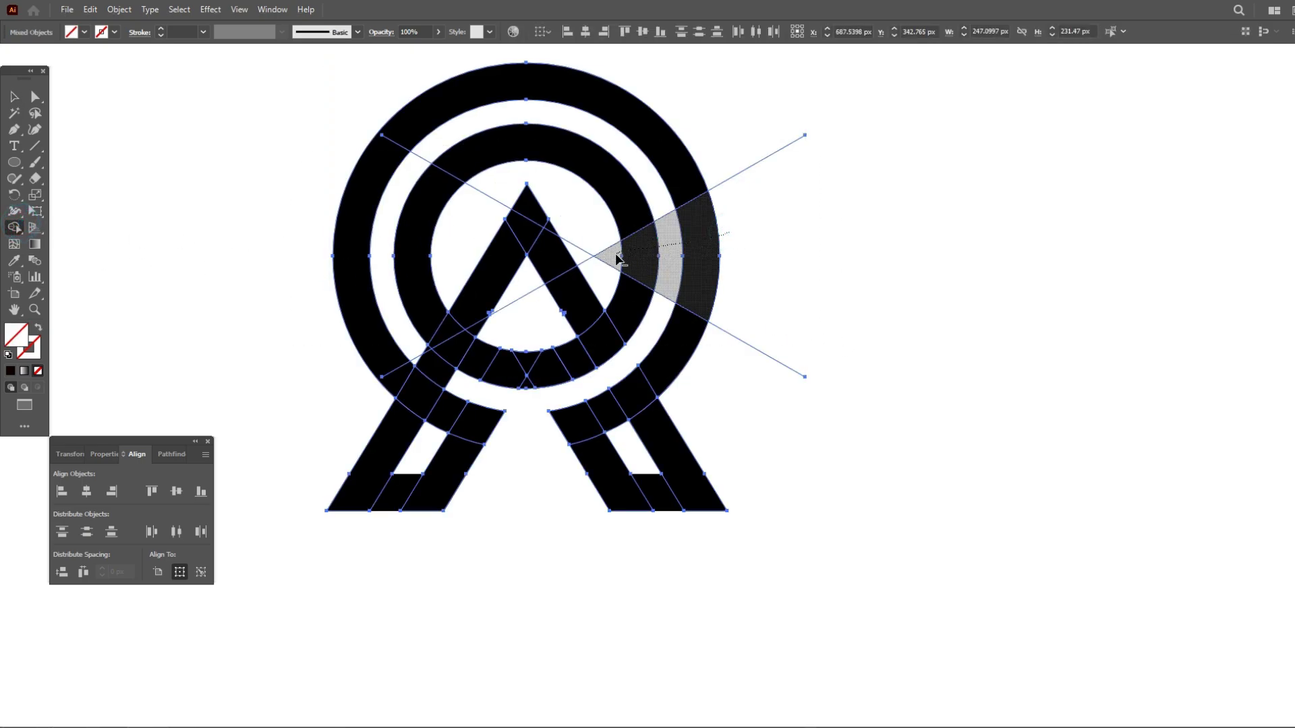
pyautogui.moveTo(616, 255); pyautogui.dragTo(610, 257)
# Remove the leftover line segments outside, between and inside the rings with Shape Builder, and deselect the artwork
pyautogui.moveTo(737, 143); pyautogui.dragTo(739, 196)
pyautogui.moveTo(756, 308); pyautogui.dragTo(760, 364)
pyautogui.moveTo(613, 250); pyautogui.dragTo(603, 271)
pyautogui.moveTo(605, 246); pyautogui.dragTo(593, 269)
pyautogui.keyDown('alt'); pyautogui.click(515, 289); pyautogui.keyUp('alt')
pyautogui.keyDown('alt'); pyautogui.click(493, 193); pyautogui.keyUp('alt')
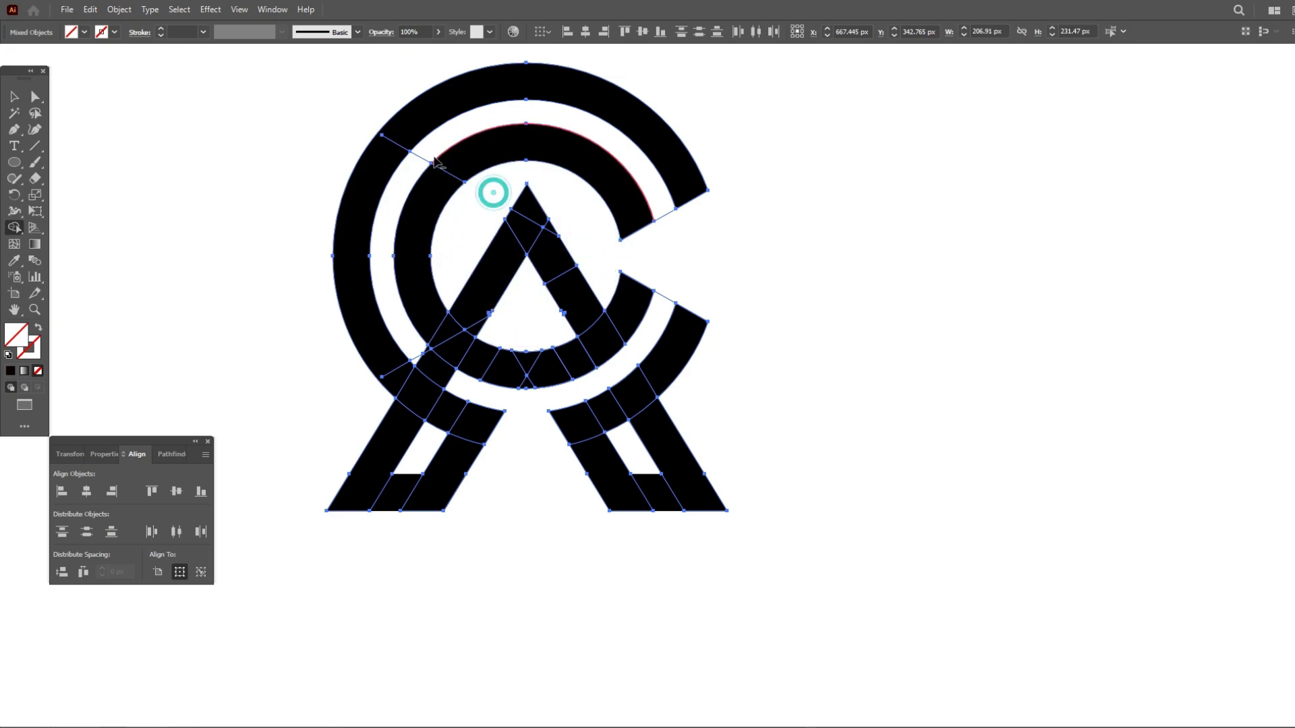
pyautogui.moveTo(425, 155); pyautogui.dragTo(416, 172)
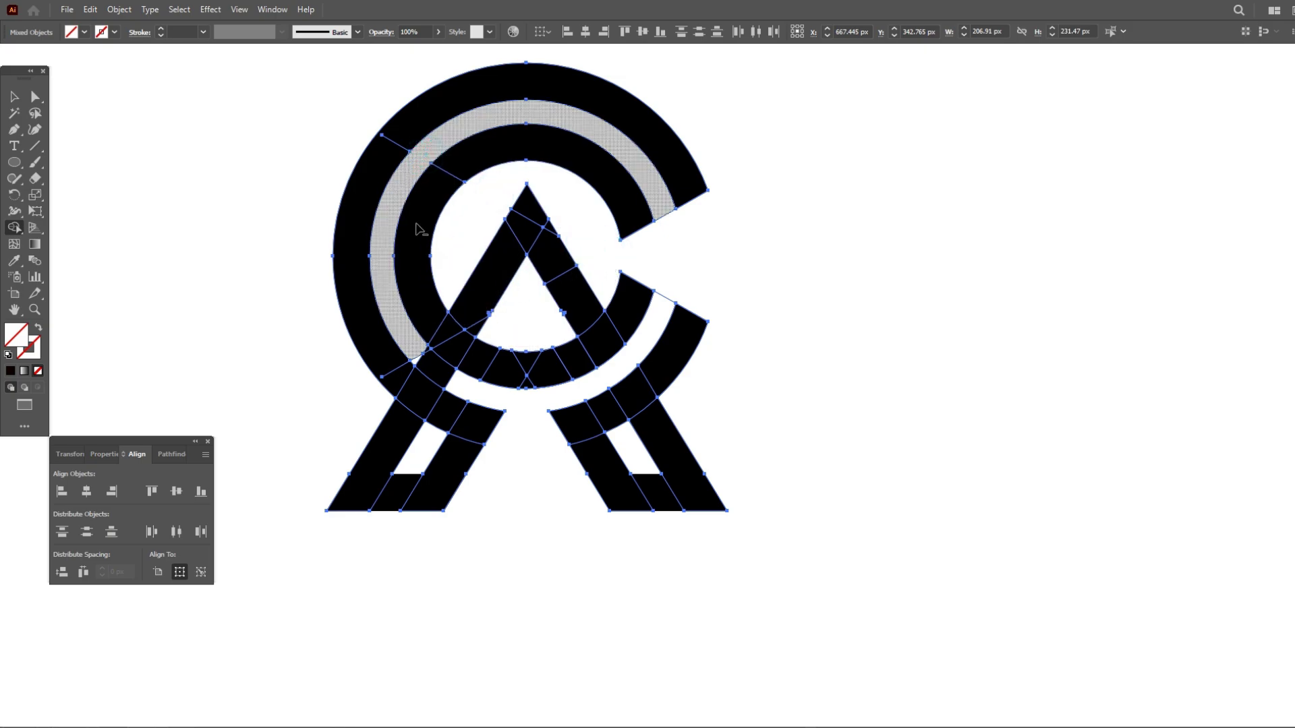
pyautogui.moveTo(419, 229)
pyautogui.mouseDown()
pyautogui.moveTo(424, 358)
pyautogui.moveTo(412, 364)
pyautogui.mouseUp()
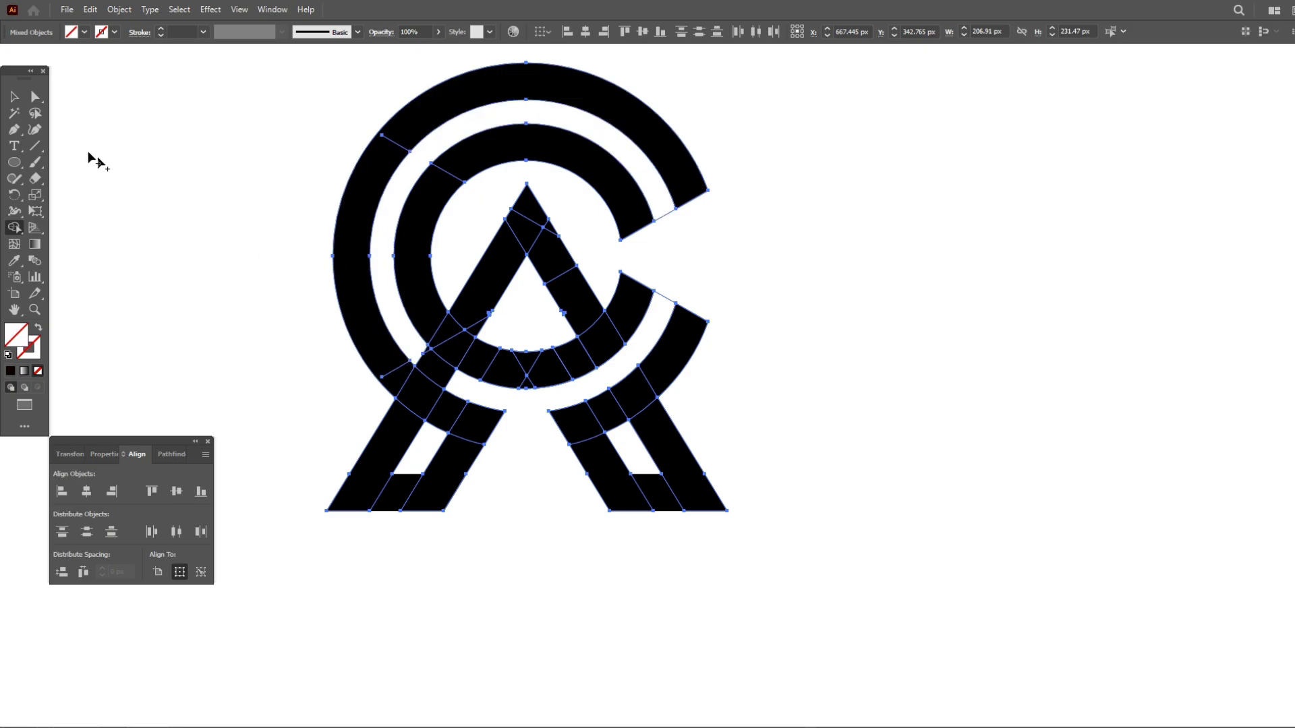
pyautogui.click(14, 98)
pyautogui.click(177, 221)
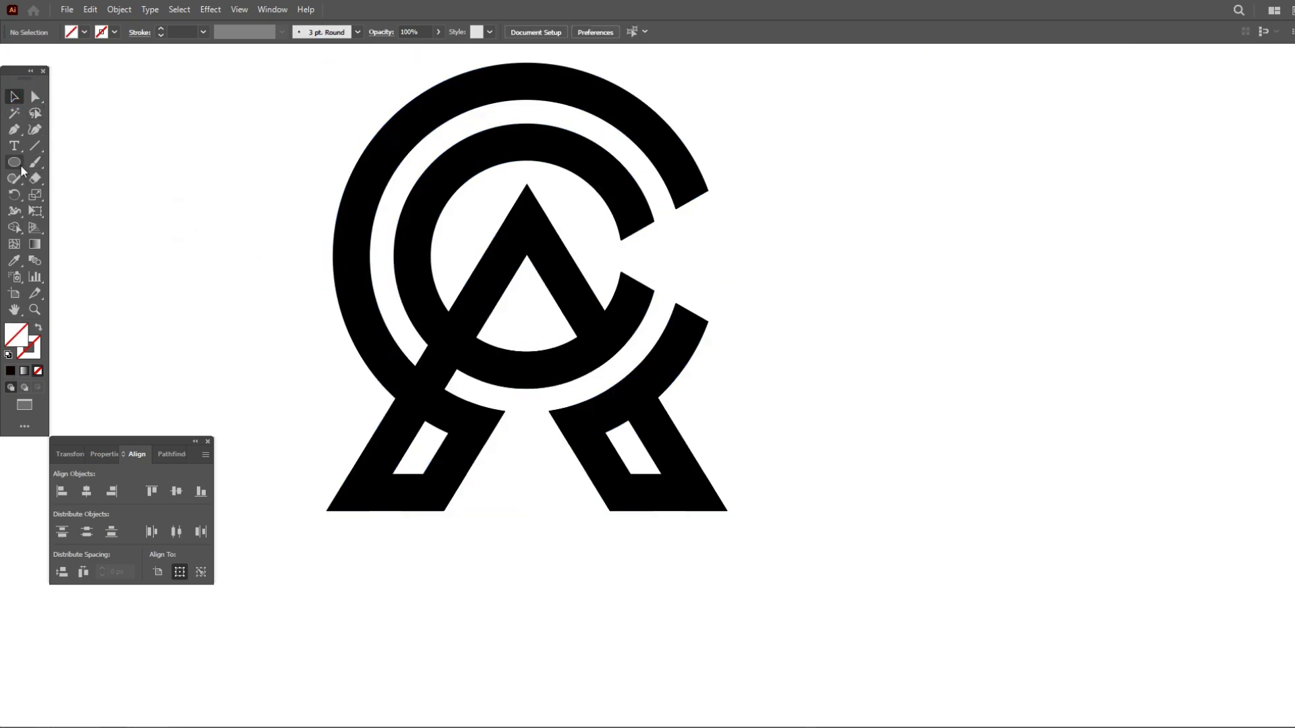
# Draw a rectangle about 78 by 19 px across the base of the A's left foot and fill it with near-black
pyautogui.moveTo(23, 171); pyautogui.dragTo(74, 157)
pyautogui.scroll(2, 310, 509)
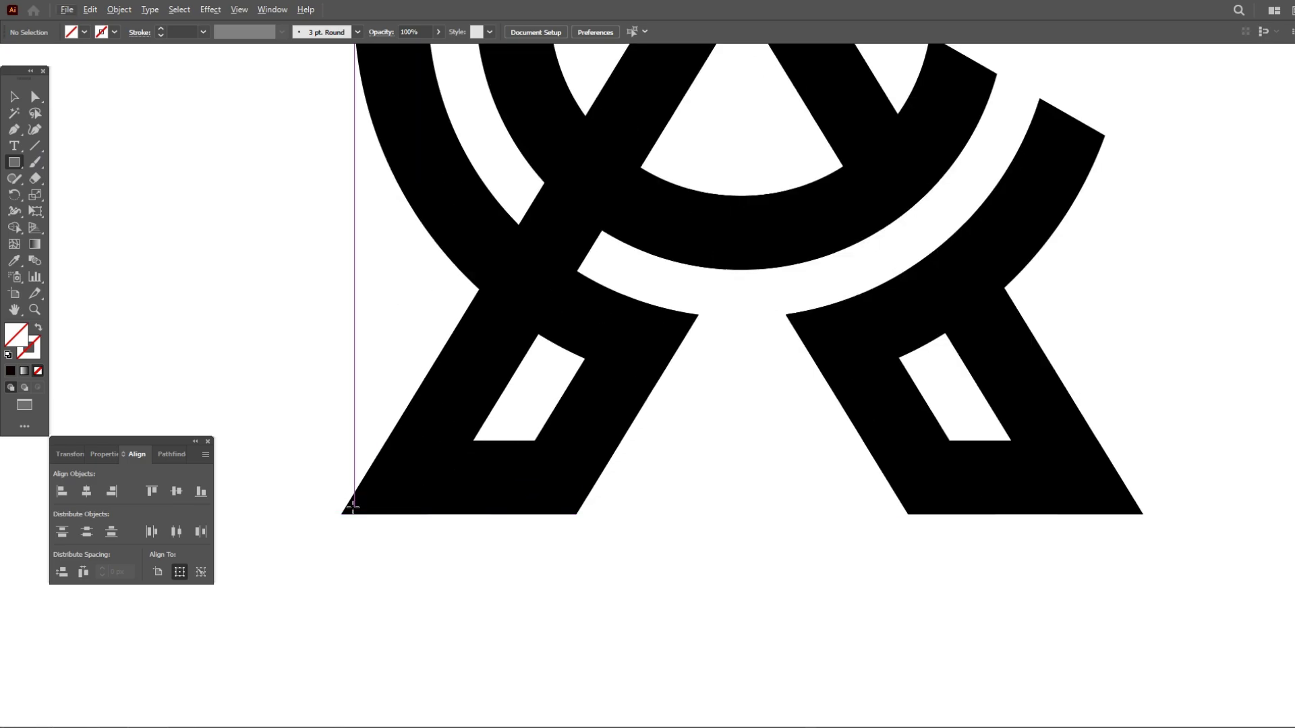
pyautogui.moveTo(342, 514); pyautogui.dragTo(645, 440)
pyautogui.doubleClick(18, 339)
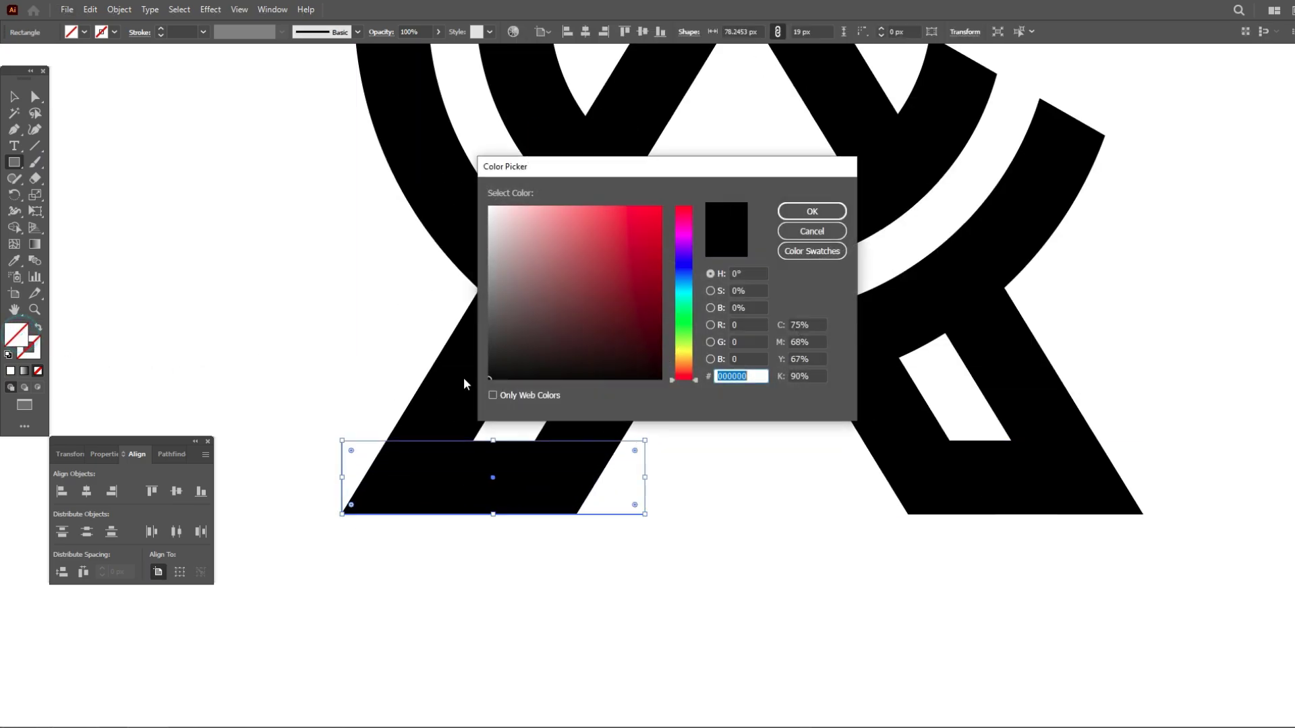
pyautogui.click(656, 375)
pyautogui.click(800, 215)
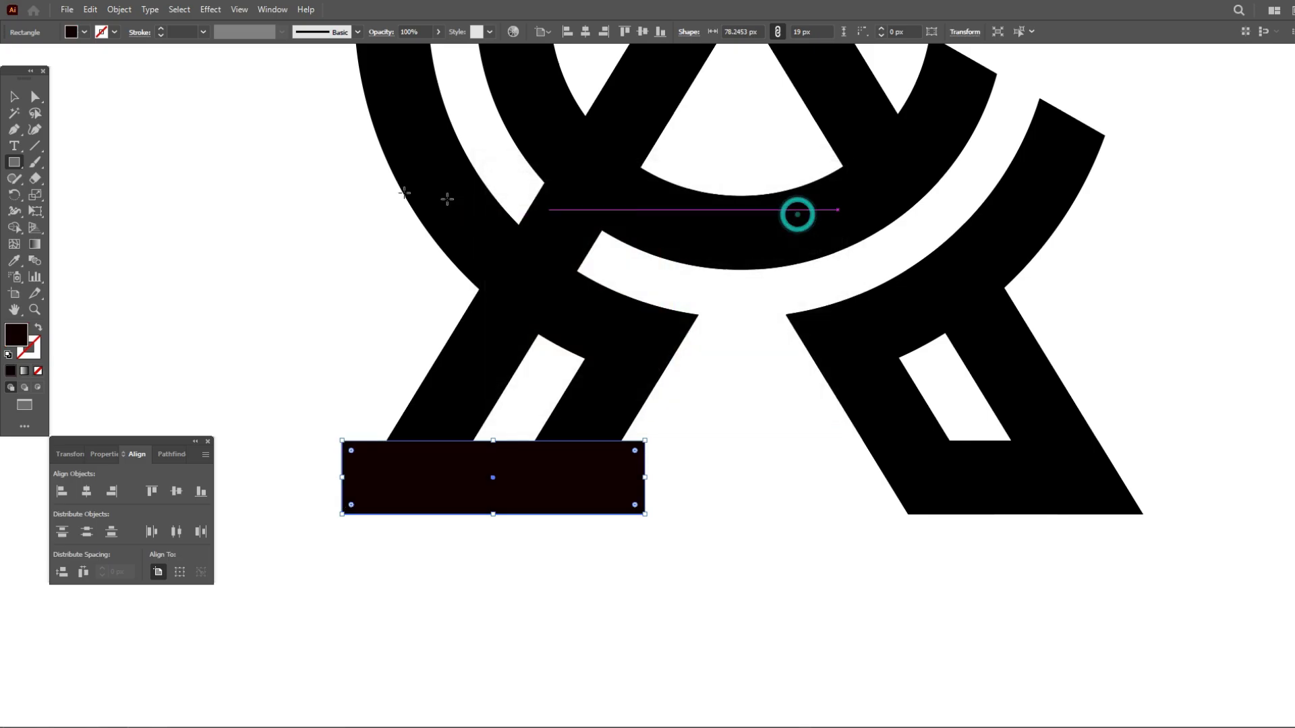
# Move the rectangle to the rings' opening, rotate it about 28.5° and fit it against the upper cut ends of both rings
pyautogui.scroll(-2, 290, 414)
pyautogui.click(448, 507)
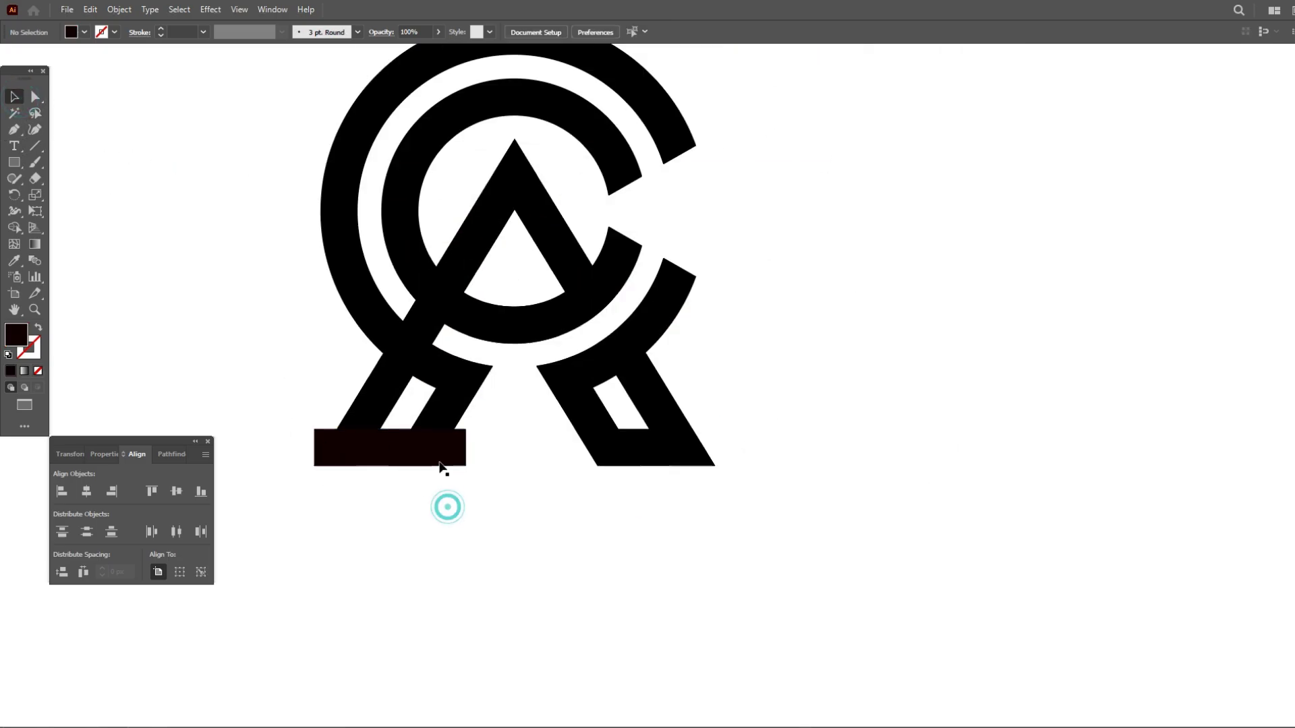
pyautogui.moveTo(436, 456); pyautogui.dragTo(697, 200)
pyautogui.scroll(2, 696, 124)
pyautogui.scroll(1, 697, 128)
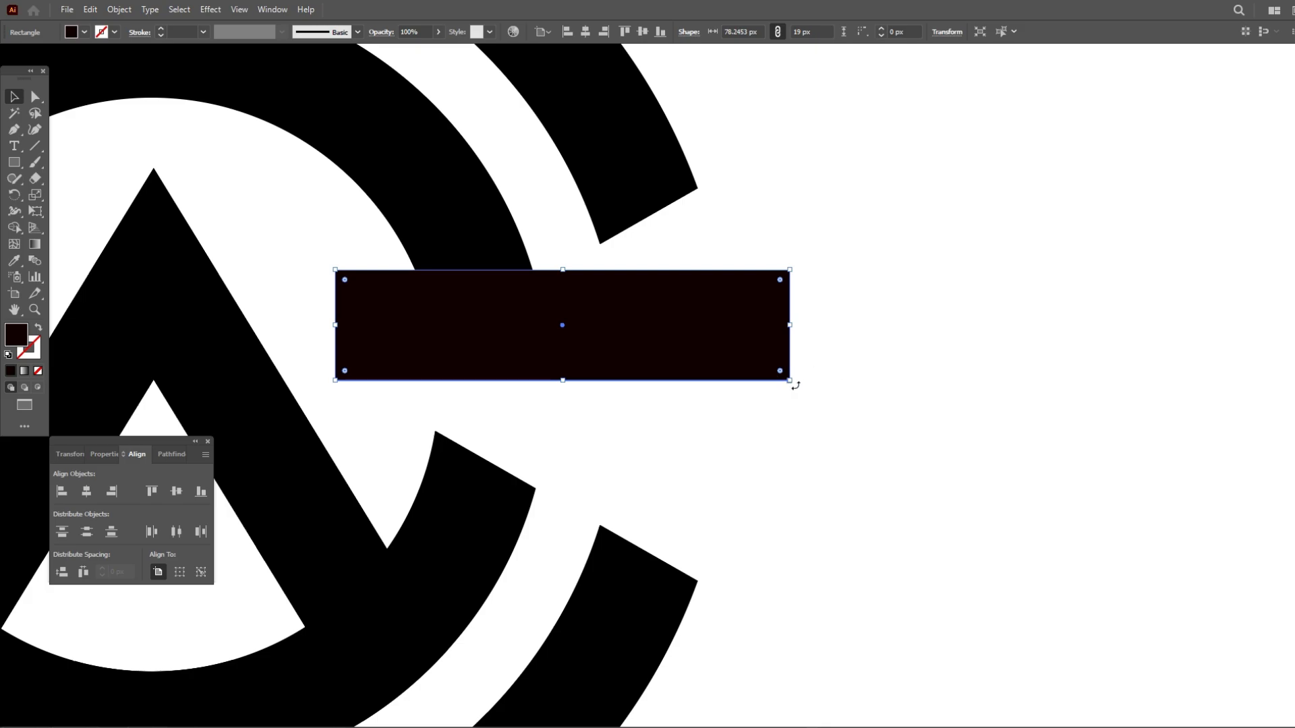
pyautogui.moveTo(795, 386); pyautogui.dragTo(779, 268)
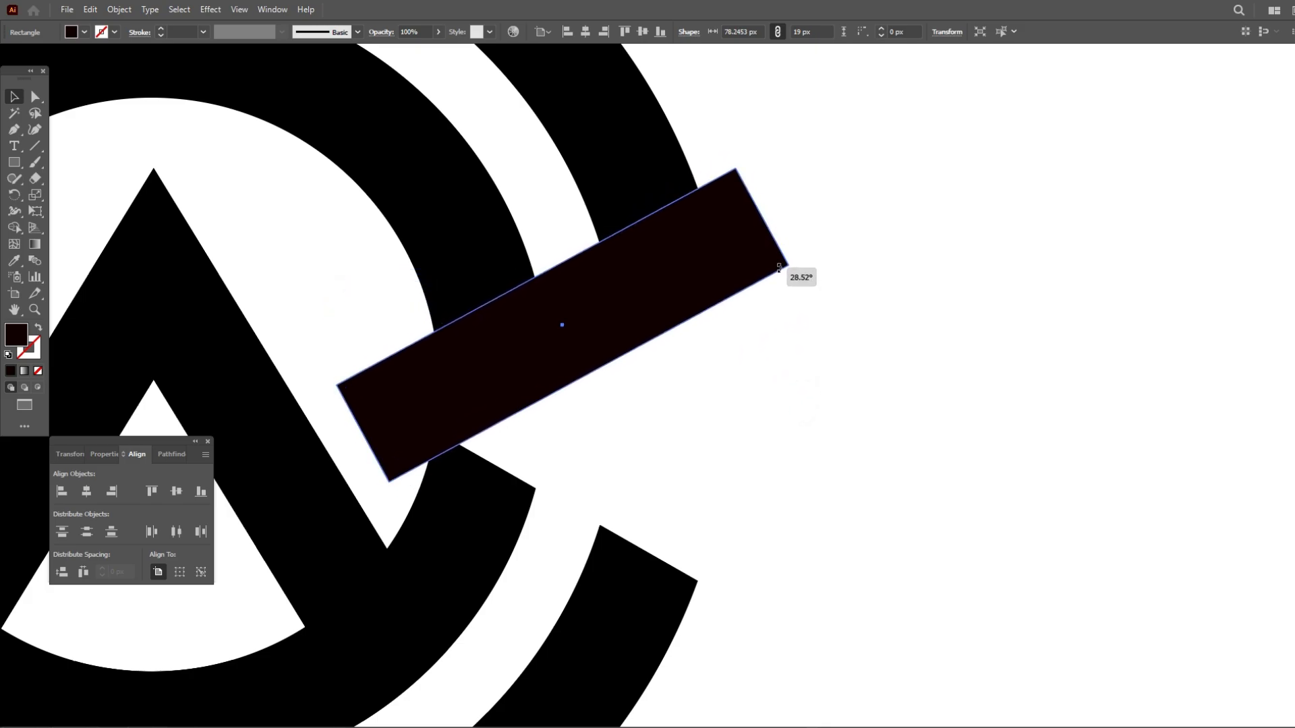
pyautogui.moveTo(631, 320); pyautogui.dragTo(581, 222)
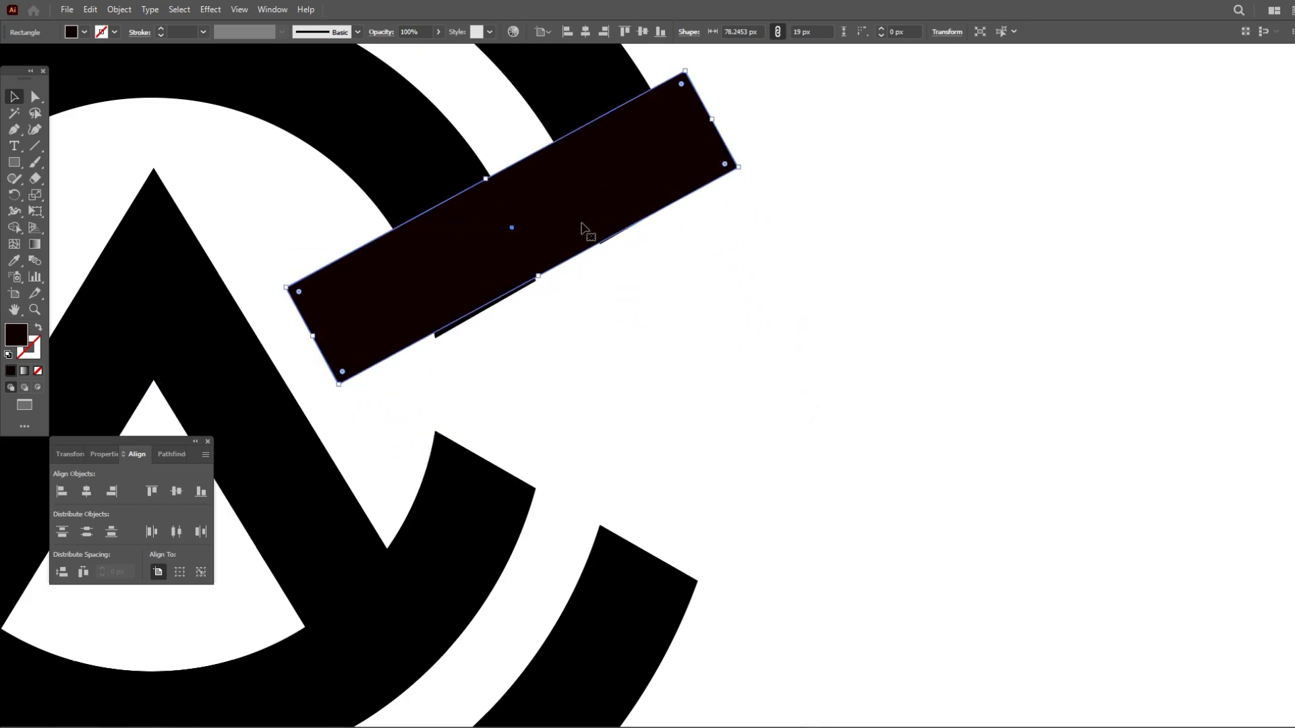
# Create a mirrored copy of the slanted bar and fit it against the lower cut ends of both rings
pyautogui.rightClick(627, 192)
pyautogui.moveTo(681, 422)
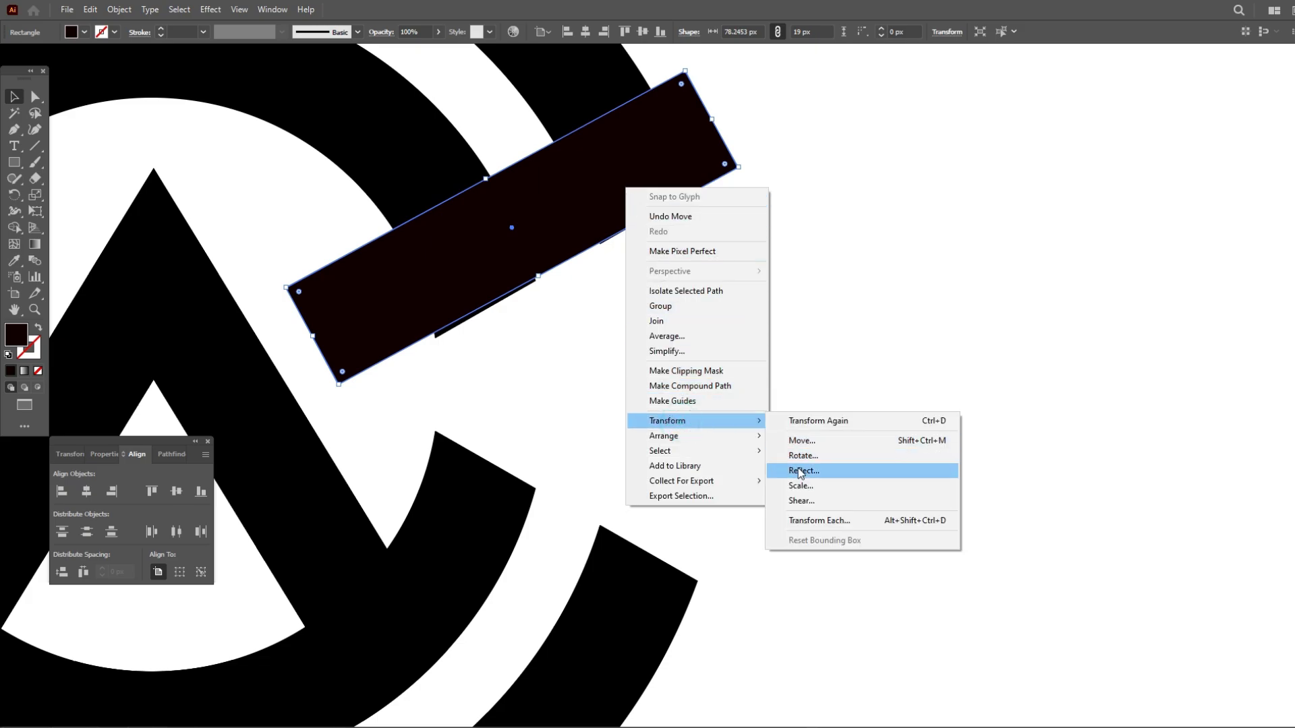
pyautogui.click(797, 471)
pyautogui.click(586, 447)
pyautogui.moveTo(653, 286); pyautogui.dragTo(699, 628)
pyautogui.scroll(-2, 709, 249)
pyautogui.scroll(-2, 708, 248)
pyautogui.scroll(5, 668, 353)
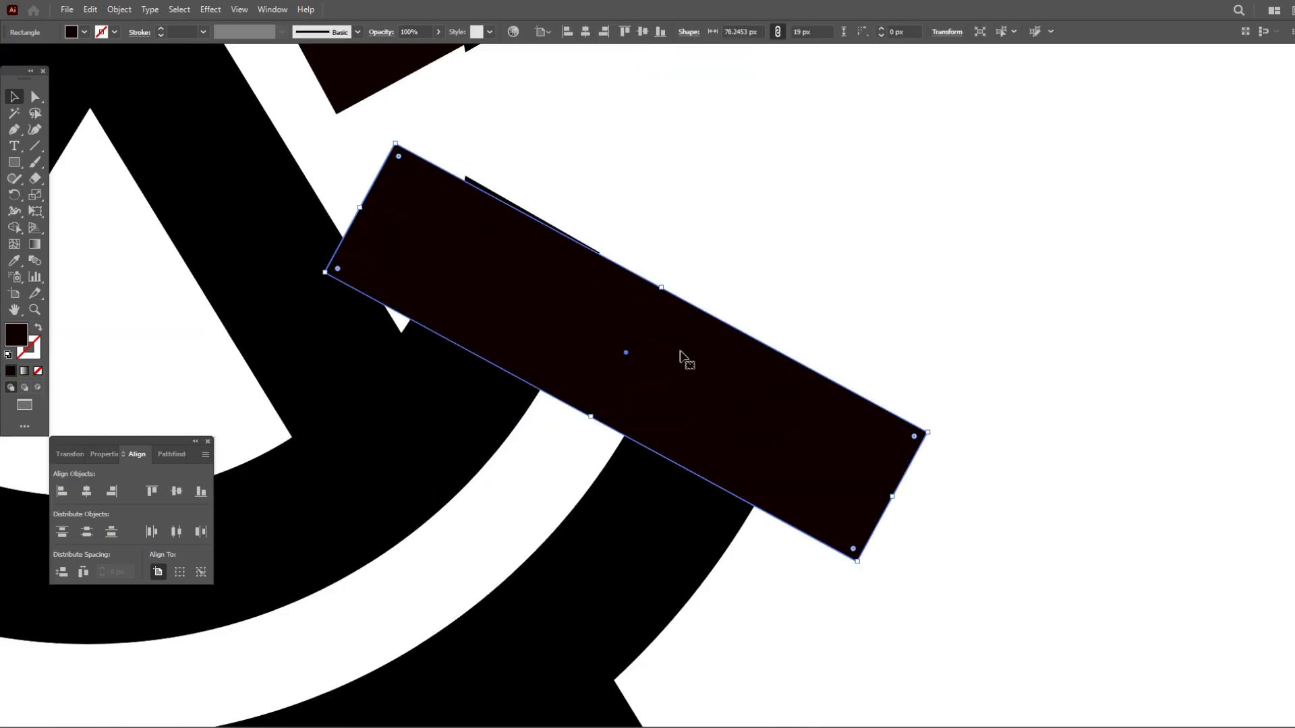
pyautogui.moveTo(681, 353); pyautogui.dragTo(682, 362)
pyautogui.scroll(-3, 673, 364)
pyautogui.scroll(-3, 787, 398)
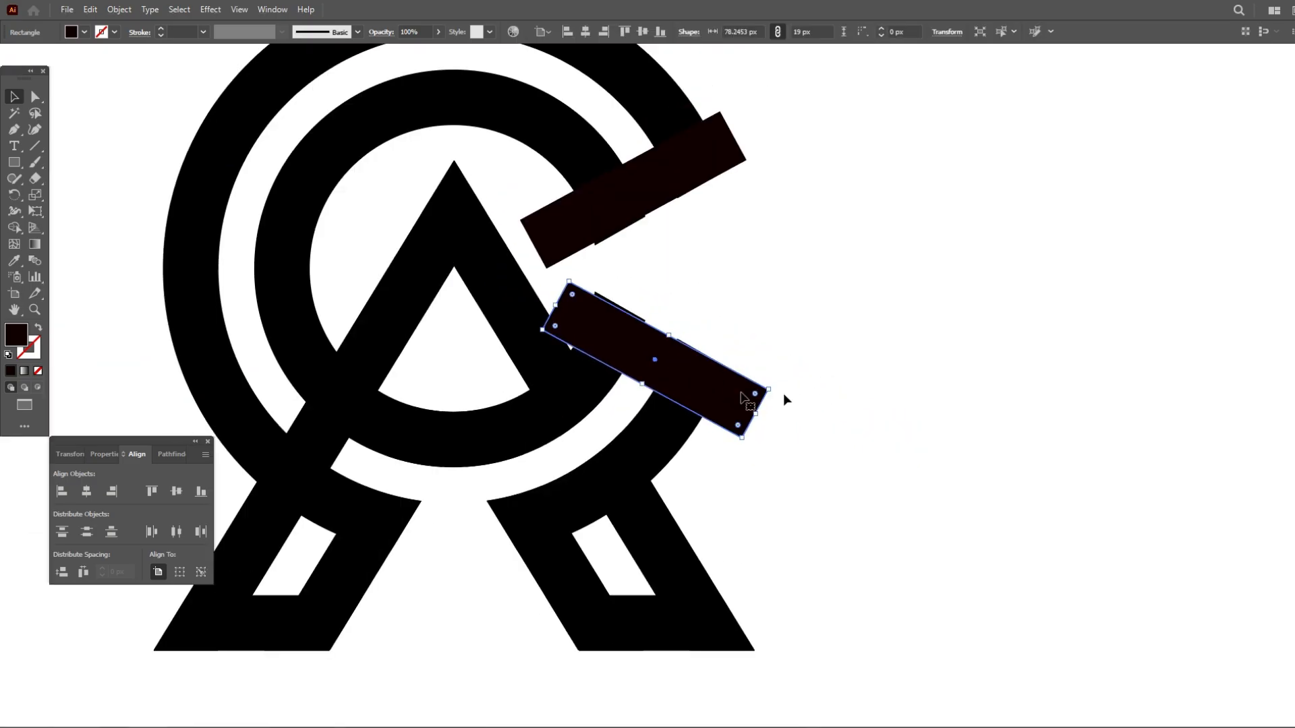
# Select all the artwork and use Shape Builder to trim the upper bar's slivers and its overhang beyond the outer ring
pyautogui.moveTo(297, 108); pyautogui.dragTo(443, 265)
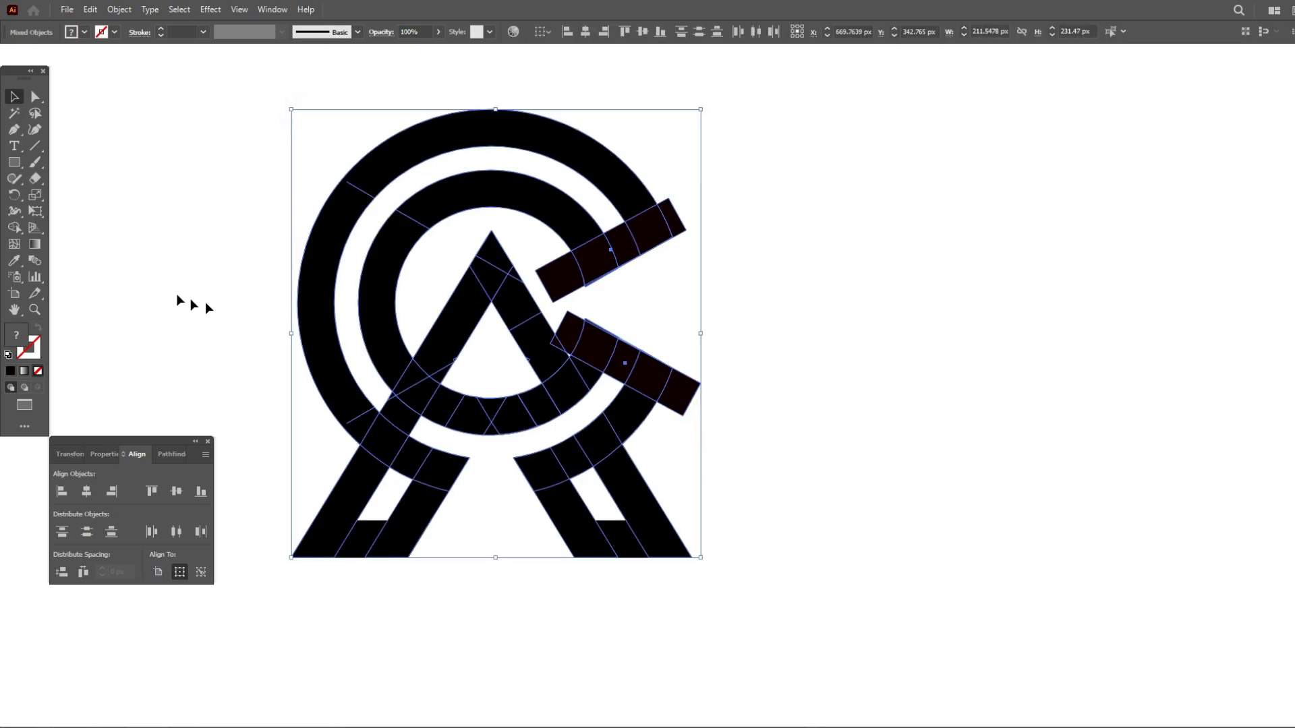
pyautogui.click(19, 233)
pyautogui.scroll(6, 564, 303)
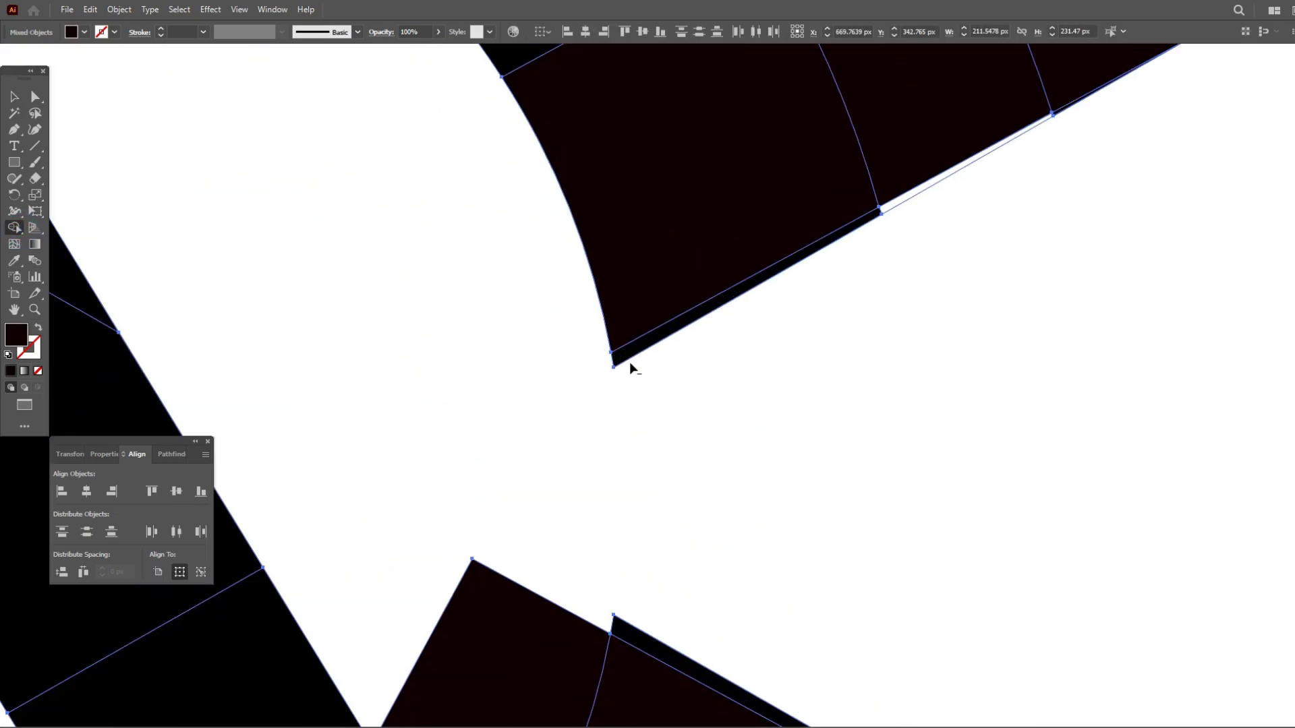
pyautogui.scroll(-4, 669, 351)
pyautogui.scroll(5, 714, 337)
pyautogui.keyDown('alt'); pyautogui.click(723, 249); pyautogui.keyUp('alt')
pyautogui.scroll(-5, 607, 393)
pyautogui.keyDown('alt'); pyautogui.click(740, 277); pyautogui.keyUp('alt')
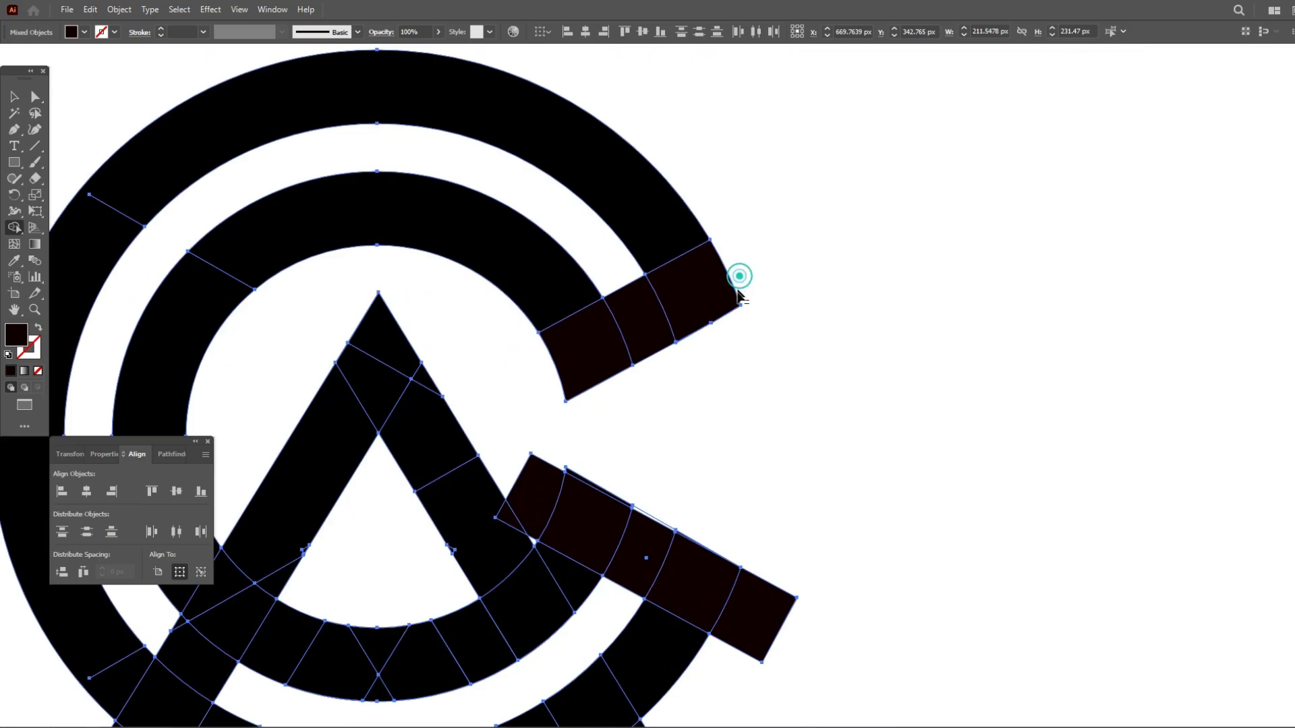
# Trim the lower bar's overhangs beyond both rings and remove the thin slivers along its upper edge with Shape Builder
pyautogui.keyDown('alt'); pyautogui.click(772, 625); pyautogui.keyUp('alt')
pyautogui.keyDown('alt'); pyautogui.click(535, 493); pyautogui.keyUp('alt')
pyautogui.scroll(3, 578, 491)
pyautogui.keyDown('alt'); pyautogui.click(602, 456); pyautogui.keyUp('alt')
pyautogui.scroll(3, 799, 570)
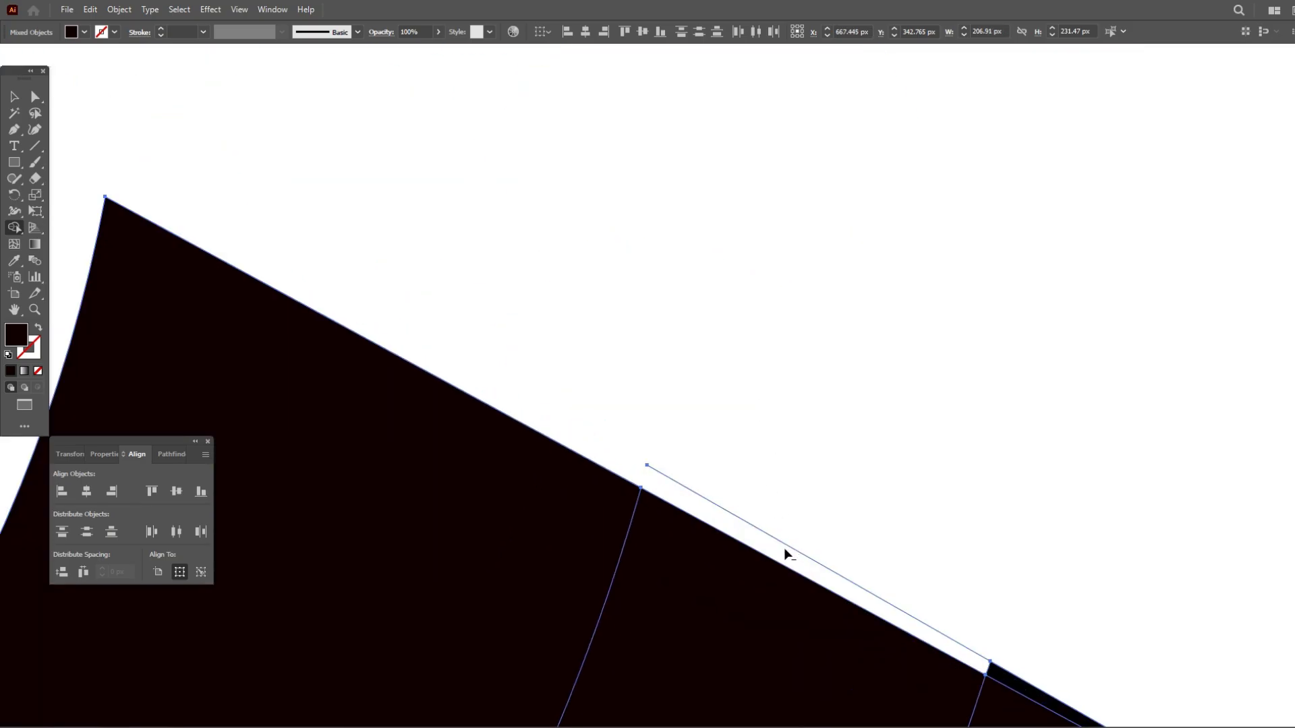
pyautogui.keyDown('alt'); pyautogui.click(788, 554); pyautogui.keyUp('alt')
pyautogui.keyDown('alt'); pyautogui.click(1007, 679); pyautogui.keyUp('alt')
pyautogui.scroll(-4, 816, 509)
pyautogui.scroll(3, 813, 507)
pyautogui.keyDown('alt'); pyautogui.click(724, 457); pyautogui.keyUp('alt')
pyautogui.scroll(-4, 867, 443)
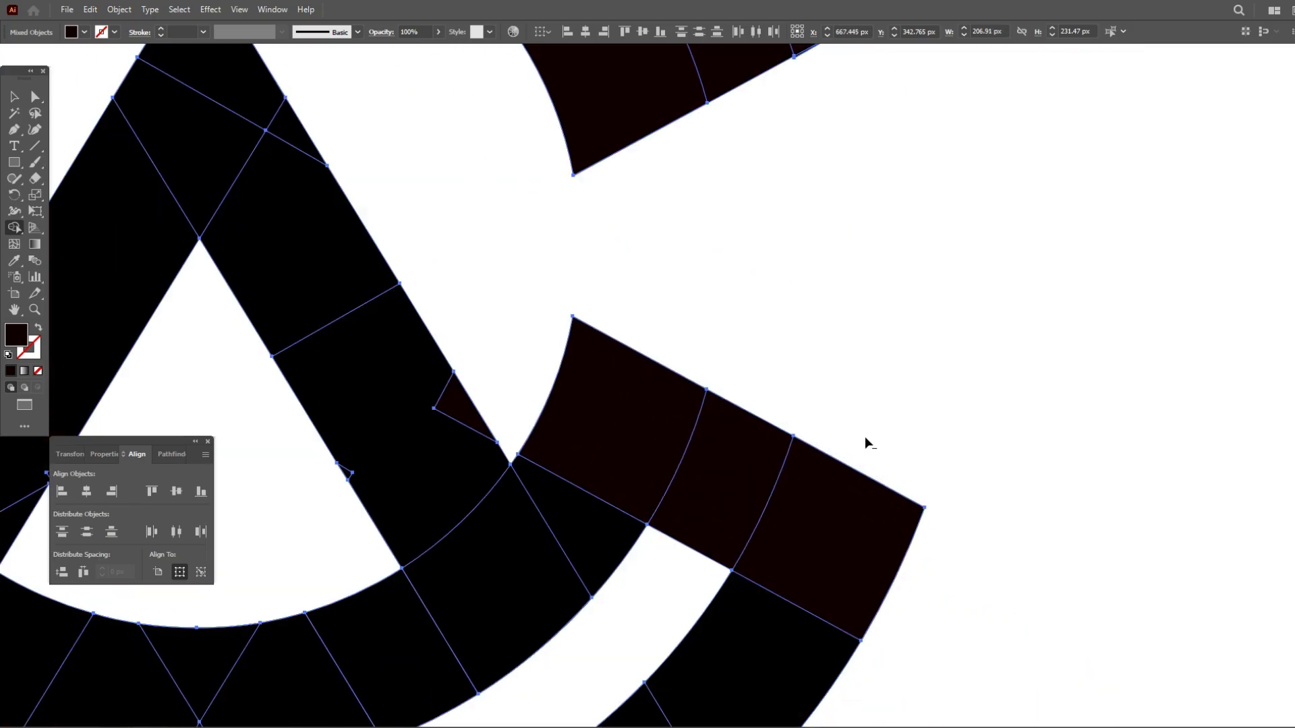
# Remove the remaining sliver along the upper bar's lower edge and deselect the artwork
pyautogui.scroll(2, 822, 140)
pyautogui.scroll(5, 806, 162)
pyautogui.keyDown('alt'); pyautogui.click(785, 193); pyautogui.keyUp('alt')
pyautogui.scroll(-9, 880, 311)
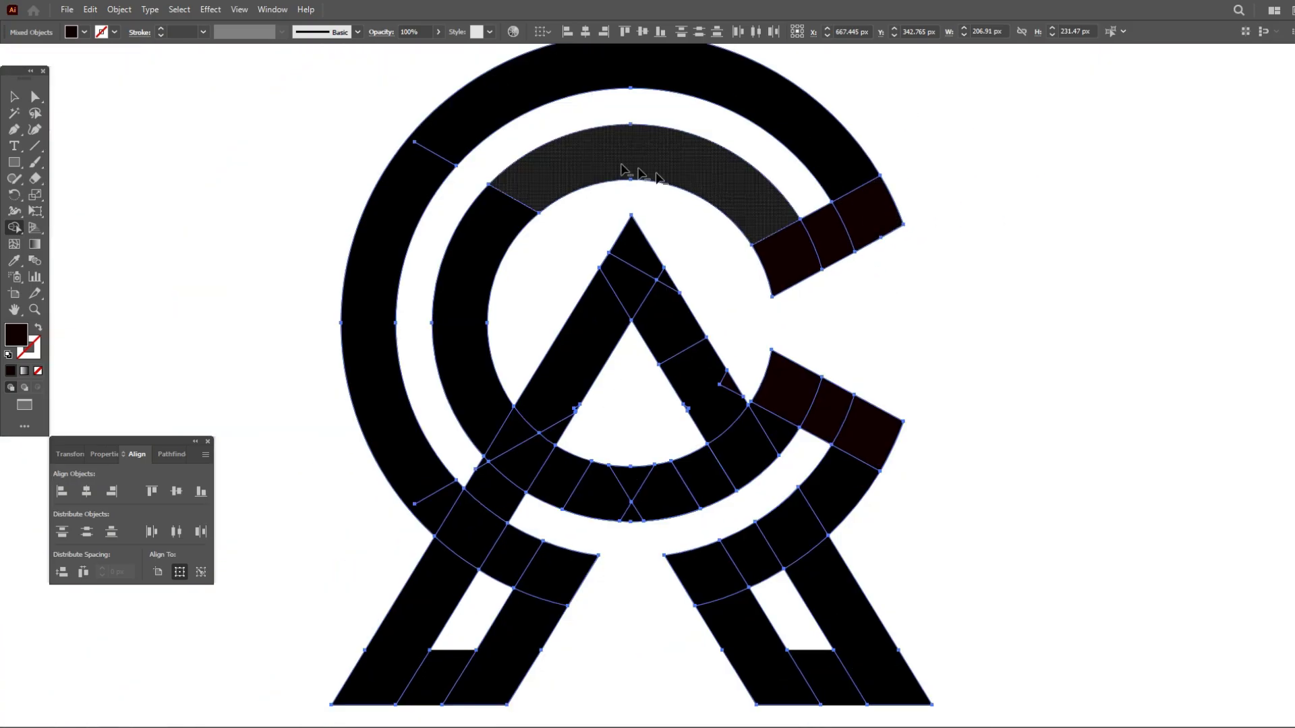
pyautogui.scroll(-1, 677, 106)
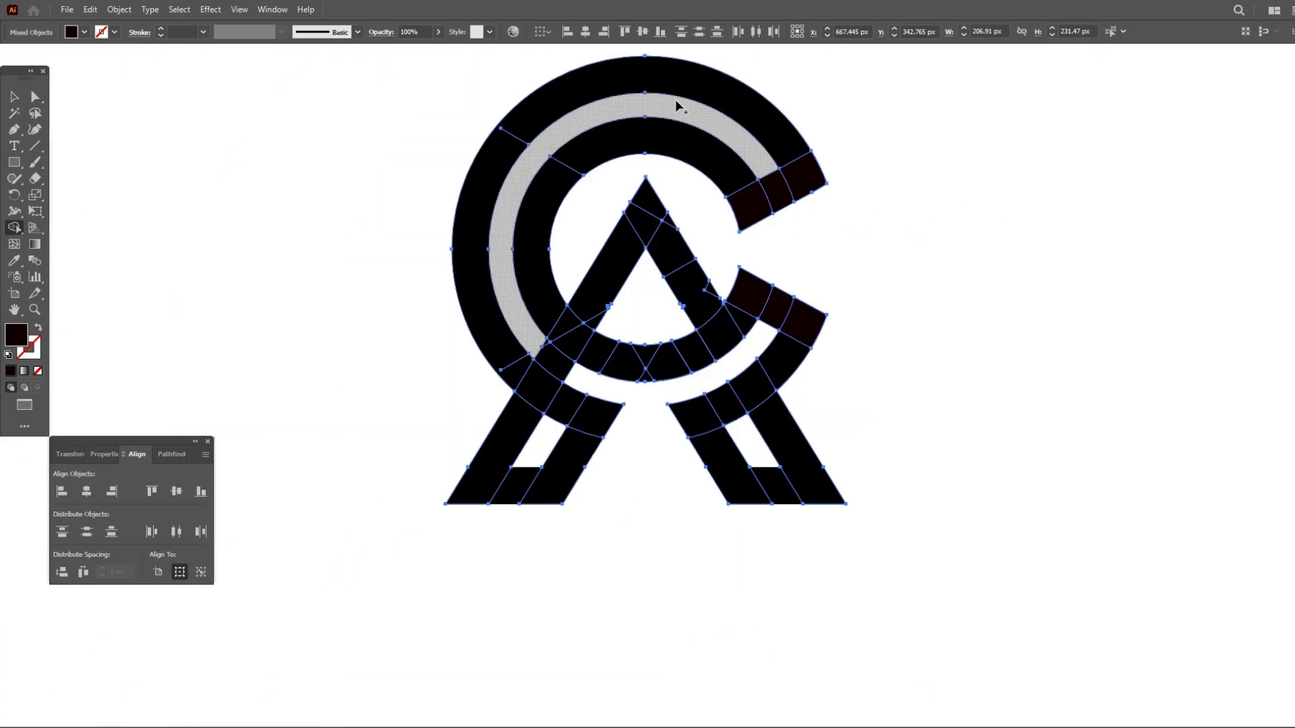
pyautogui.click(15, 97)
pyautogui.click(269, 278)
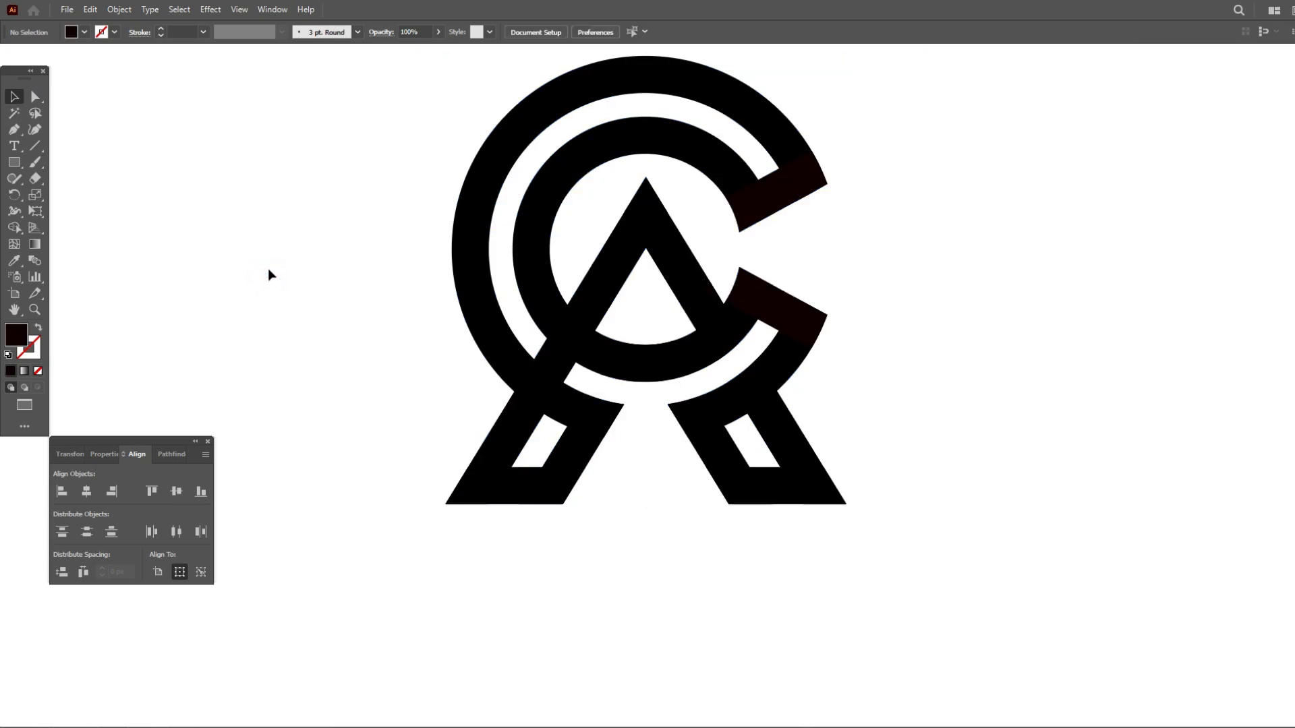
# Select the inner ring, the A's long left diagonal and the outer ring, and apply Offset Path to them
pyautogui.click(632, 367)
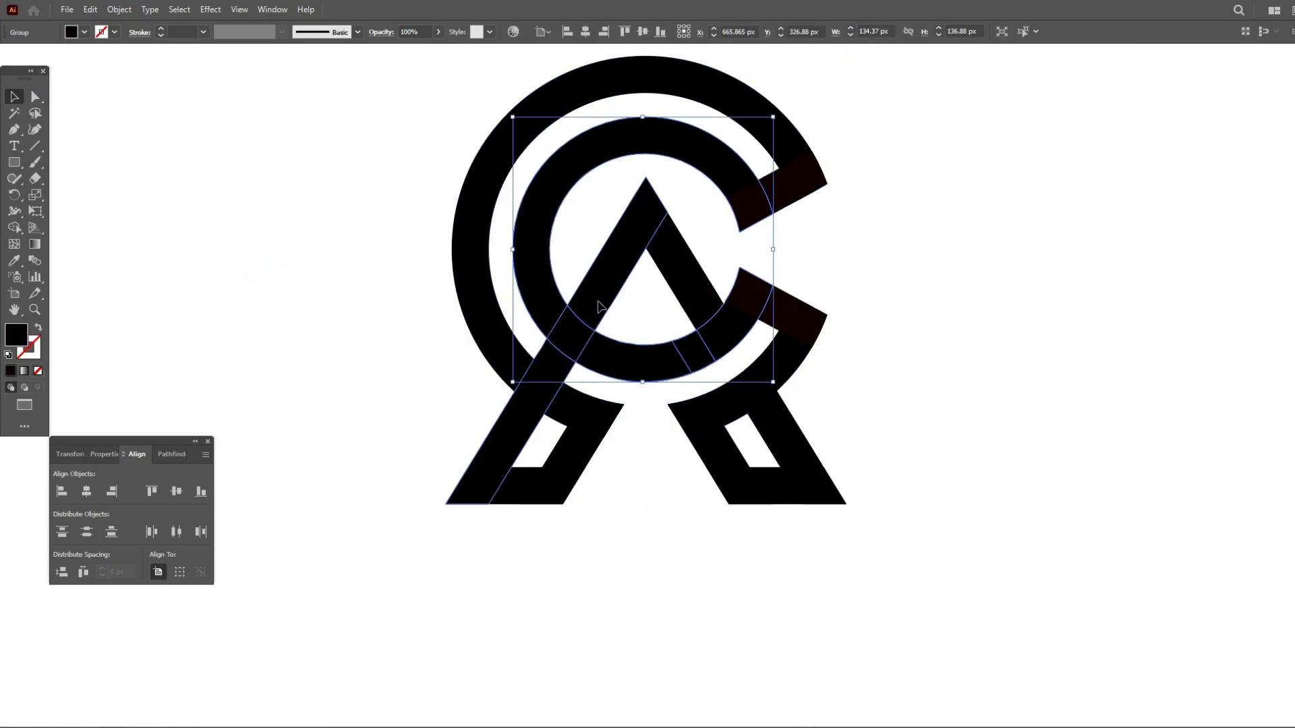
pyautogui.keyDown('shift'); pyautogui.click(600, 307); pyautogui.keyUp('shift')
pyautogui.keyDown('shift'); pyautogui.click(742, 408); pyautogui.keyUp('shift')
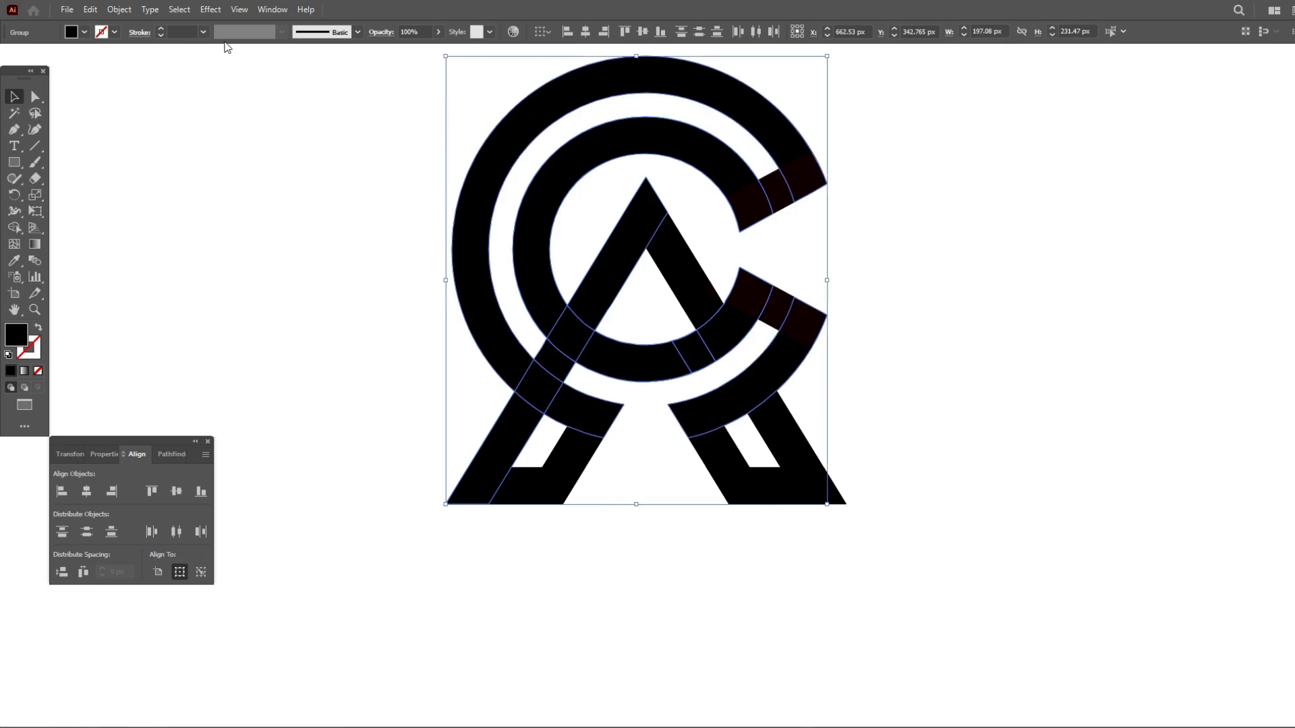
pyautogui.click(120, 9)
pyautogui.moveTo(164, 337)
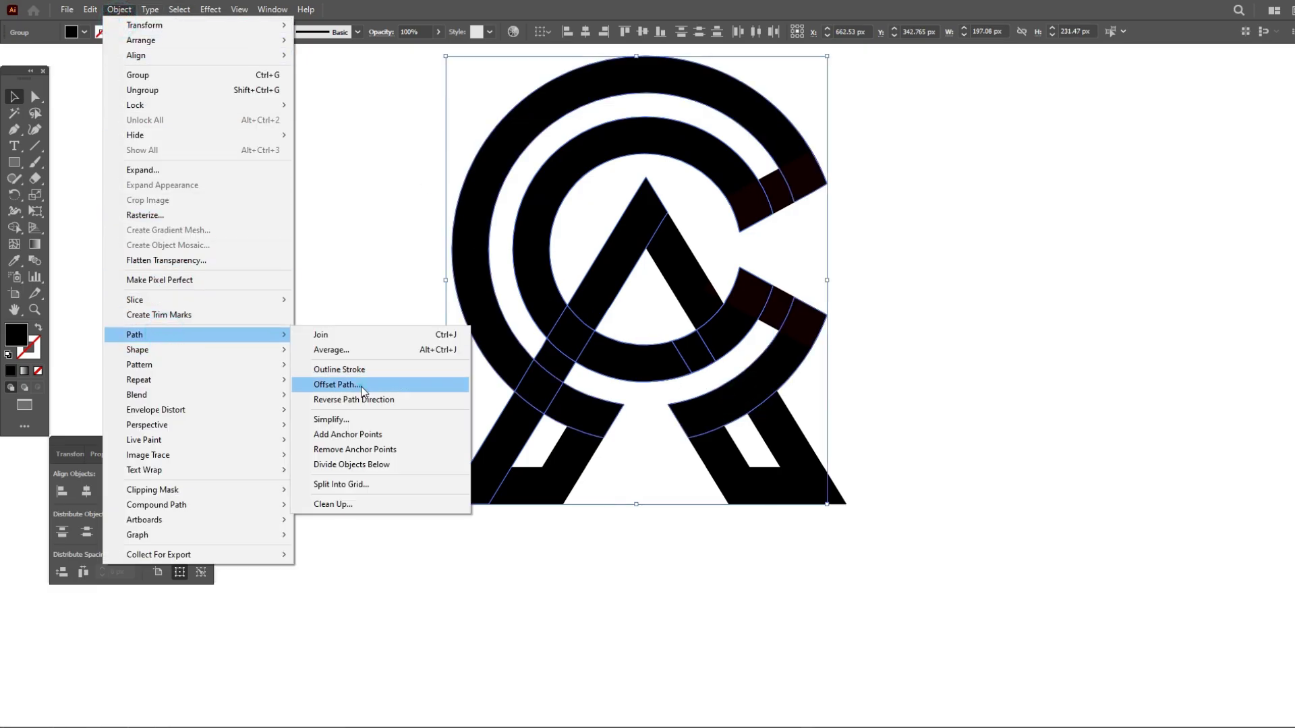
pyautogui.click(337, 384)
pyautogui.click(849, 394)
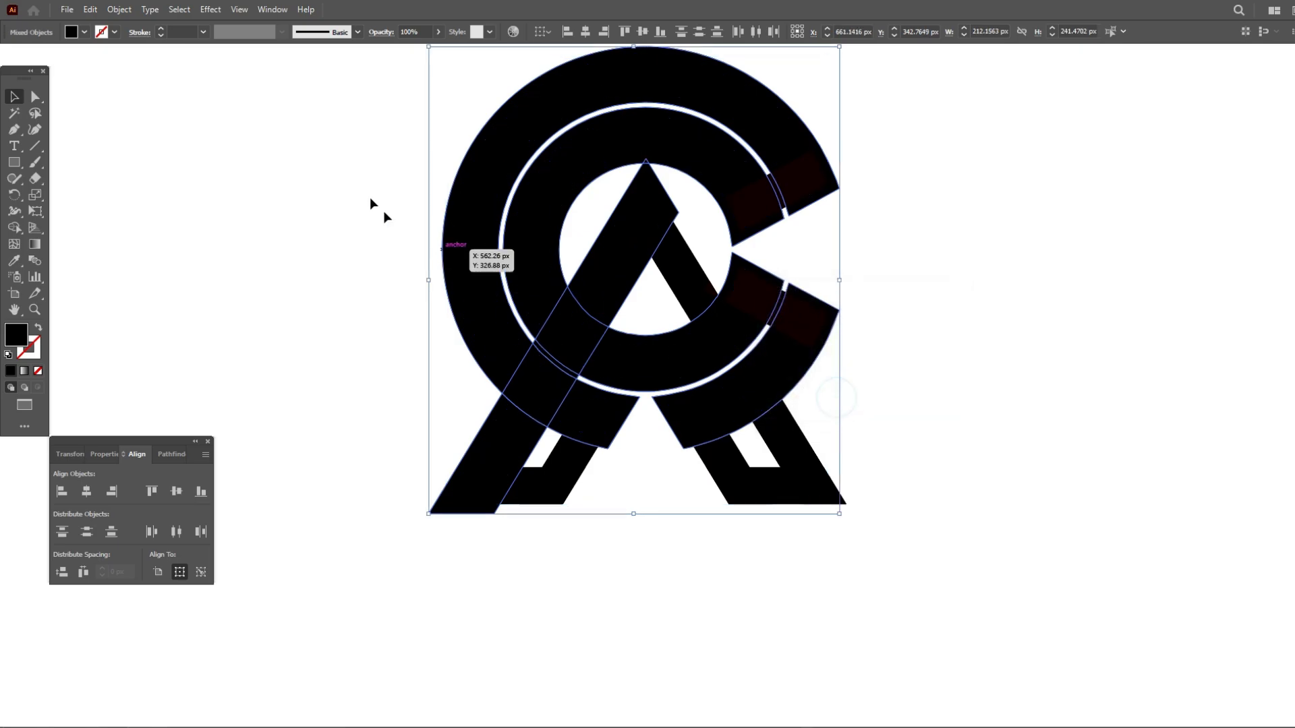
# Select all the artwork and use Shape Builder to remove the offset margins around the left foot and the outer ring's left part
pyautogui.moveTo(326, 119); pyautogui.dragTo(874, 550)
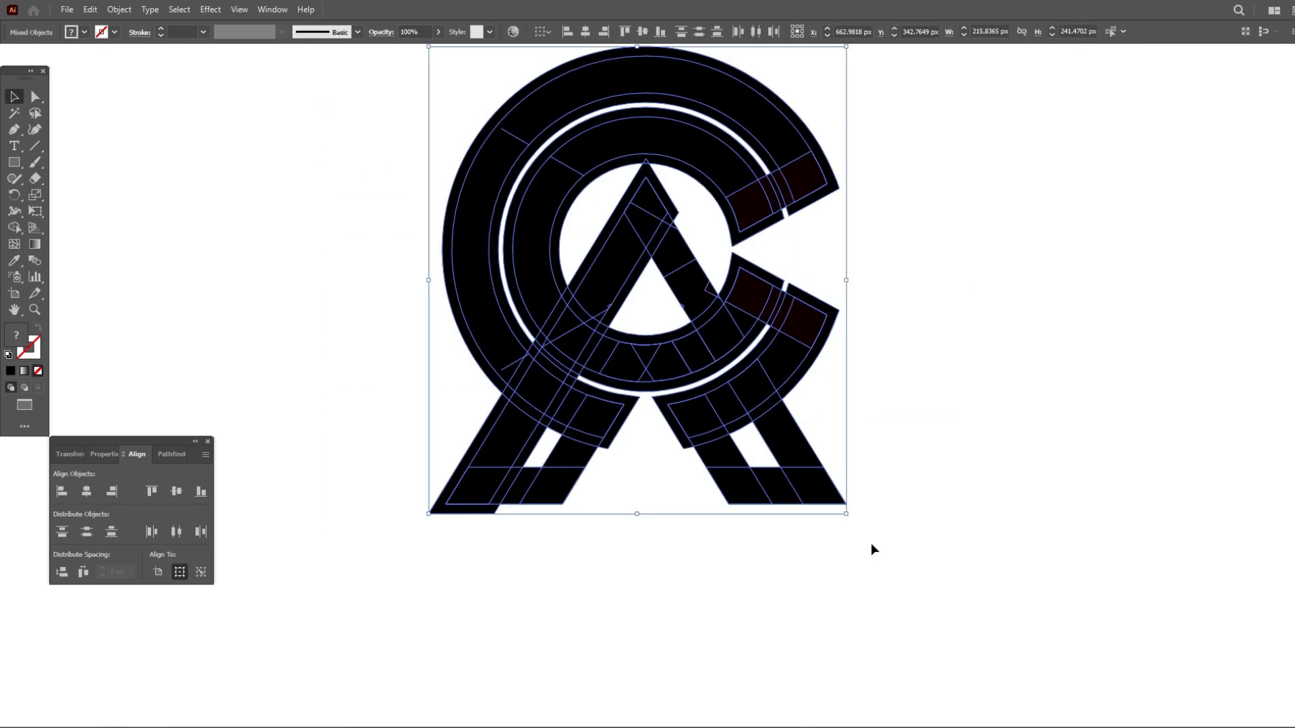
pyautogui.click(13, 229)
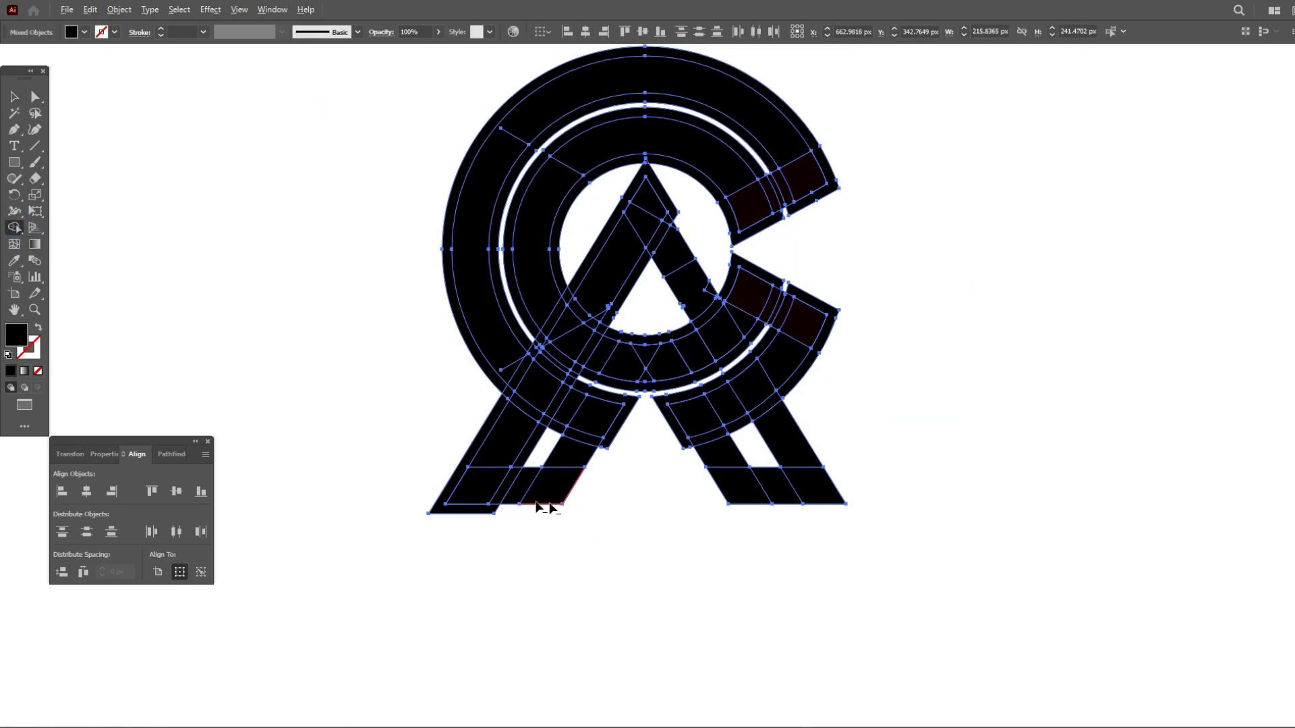
pyautogui.scroll(2, 537, 500)
pyautogui.keyDown('alt'); pyautogui.click(436, 523); pyautogui.keyUp('alt')
pyautogui.moveTo(553, 345); pyautogui.dragTo(577, 357)
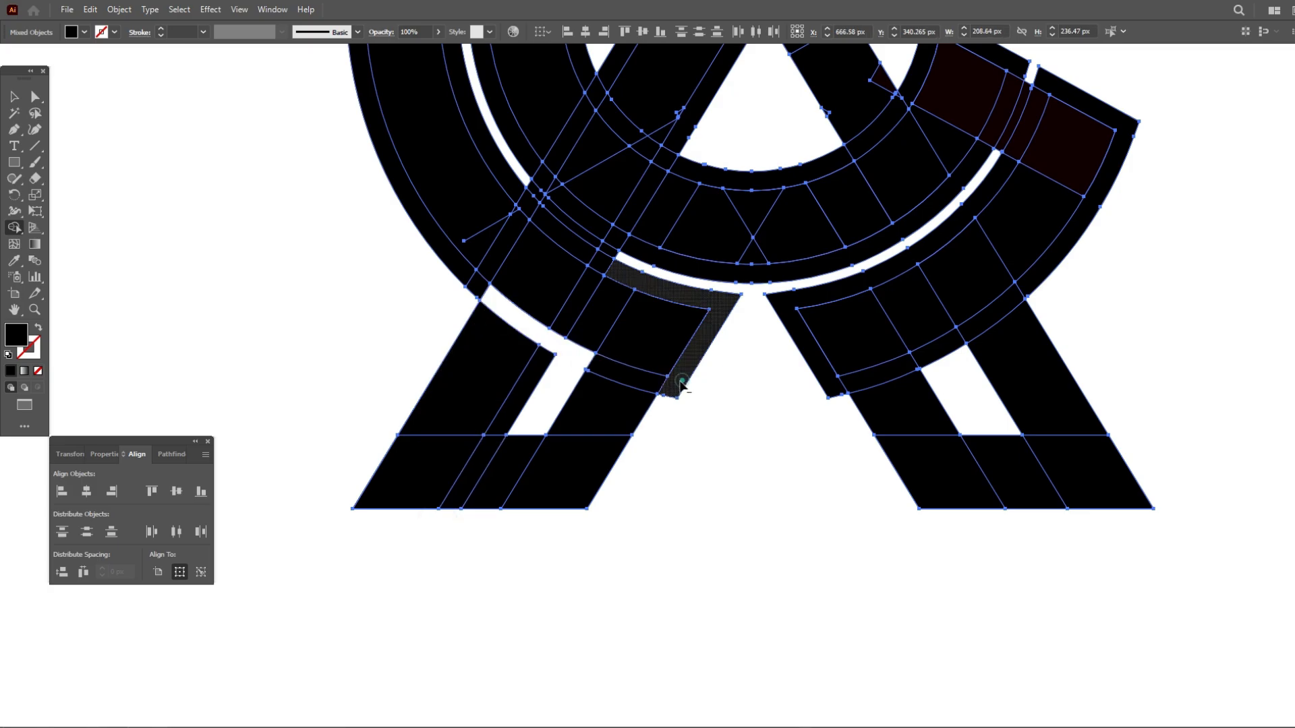
pyautogui.keyDown('alt'); pyautogui.click(679, 381); pyautogui.keyUp('alt')
pyautogui.keyDown('alt'); pyautogui.click(529, 386); pyautogui.keyUp('alt')
pyautogui.moveTo(478, 286); pyautogui.dragTo(466, 271)
pyautogui.moveTo(496, 159); pyautogui.dragTo(523, 154)
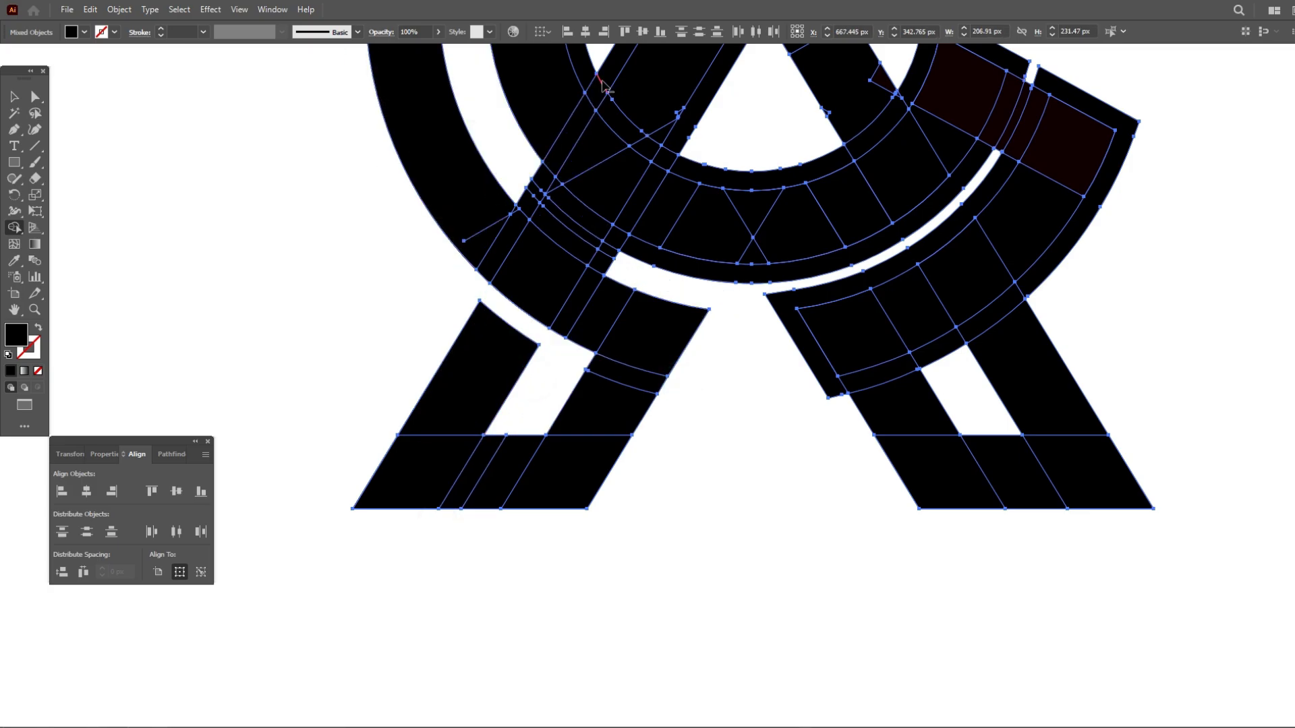
# Cut gaps on both sides of the A's left diagonal through the inner ring and remove the inner ring's offset margins
pyautogui.moveTo(604, 77); pyautogui.dragTo(528, 205)
pyautogui.moveTo(682, 131); pyautogui.dragTo(602, 262)
pyautogui.keyDown('alt'); pyautogui.click(679, 268); pyautogui.keyUp('alt')
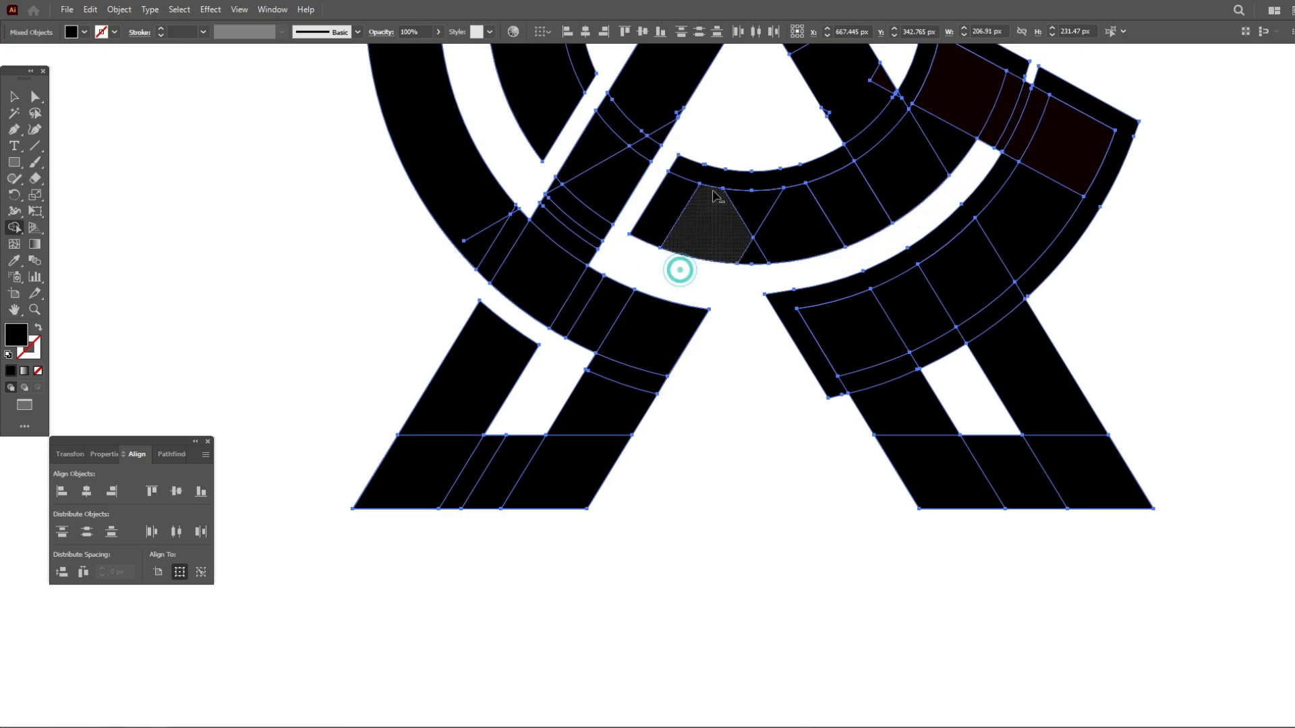
pyautogui.keyDown('alt'); pyautogui.click(719, 178); pyautogui.keyUp('alt')
pyautogui.scroll(-2, 427, 369)
pyautogui.scroll(2, 708, 112)
pyautogui.keyDown('alt'); pyautogui.click(728, 233); pyautogui.keyUp('alt')
pyautogui.keyDown('alt'); pyautogui.click(674, 309); pyautogui.keyUp('alt')
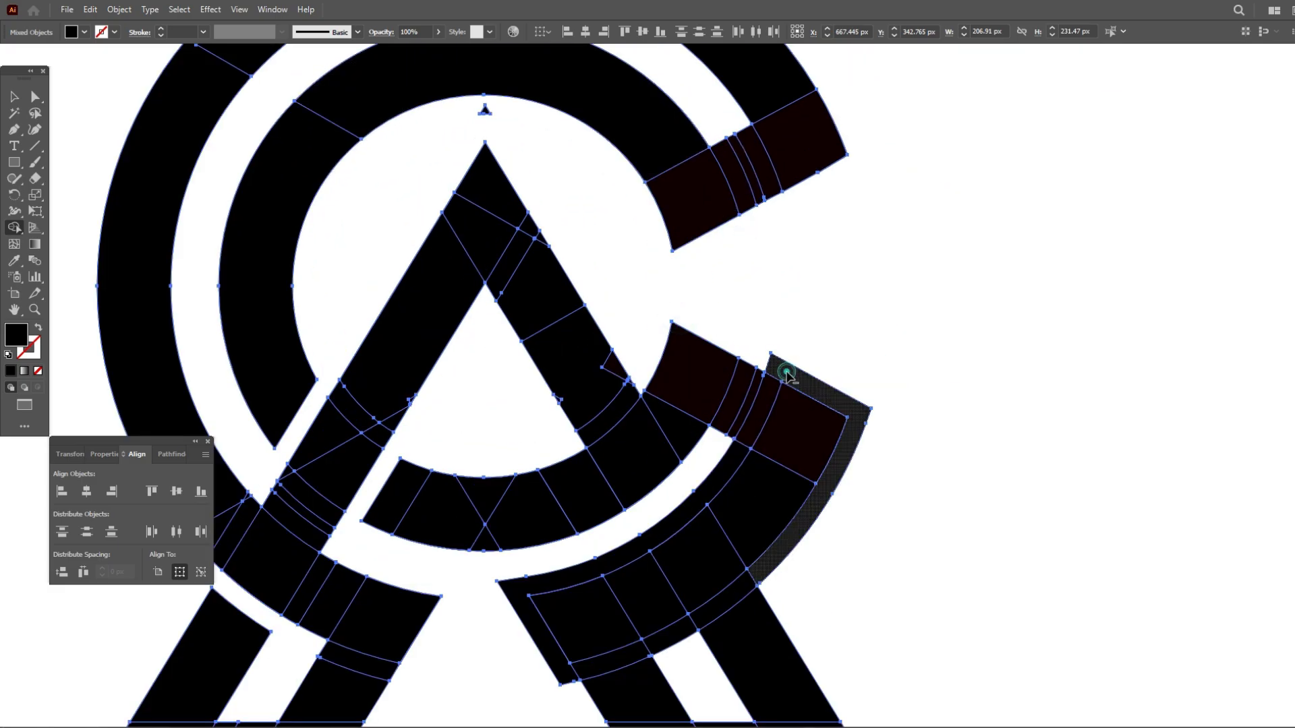
# Remove the offset margins around the outer ring's lower-right part, cut the gaps at the A's right stroke and right foot, and deselect everything
pyautogui.keyDown('alt'); pyautogui.click(780, 371); pyautogui.keyUp('alt')
pyautogui.keyDown('alt'); pyautogui.click(715, 486); pyautogui.keyUp('alt')
pyautogui.scroll(-1, 631, 217)
pyautogui.keyDown('alt'); pyautogui.click(664, 536); pyautogui.keyUp('alt')
pyautogui.keyDown('alt'); pyautogui.click(704, 508); pyautogui.keyUp('alt')
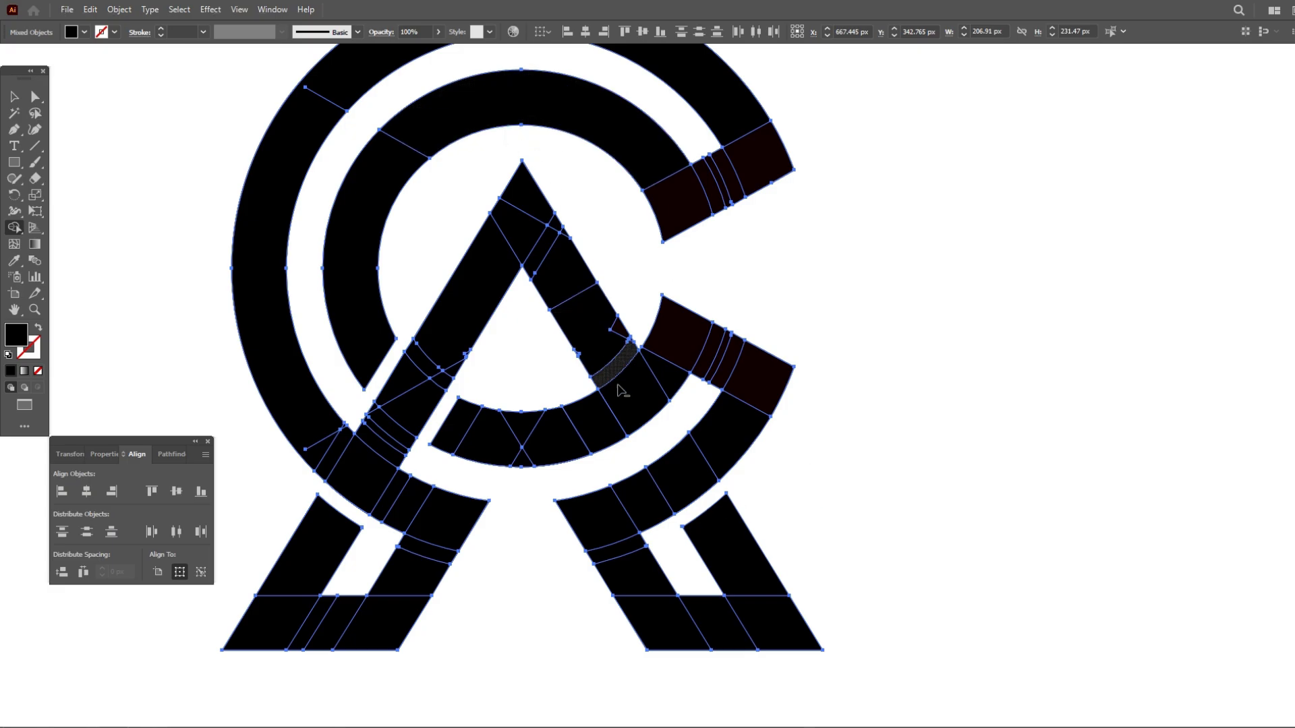
pyautogui.scroll(-1, 650, 333)
pyautogui.press('v')
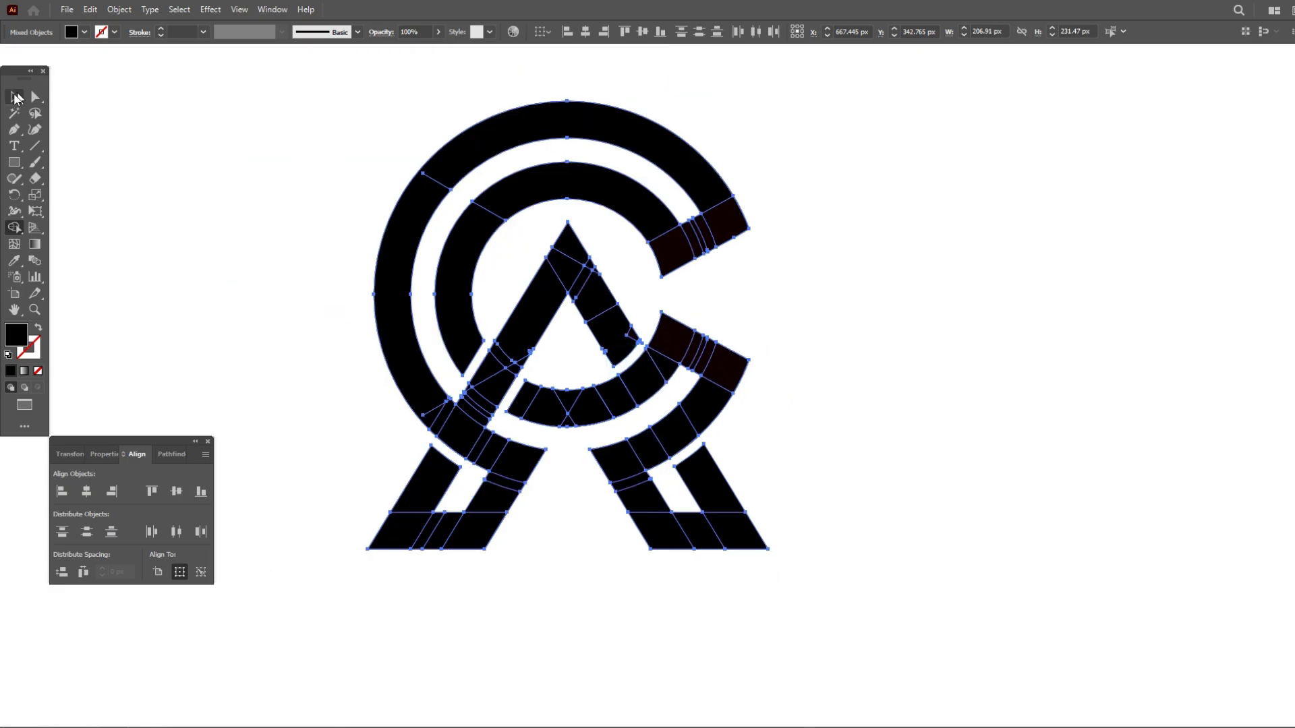
pyautogui.click(226, 211)
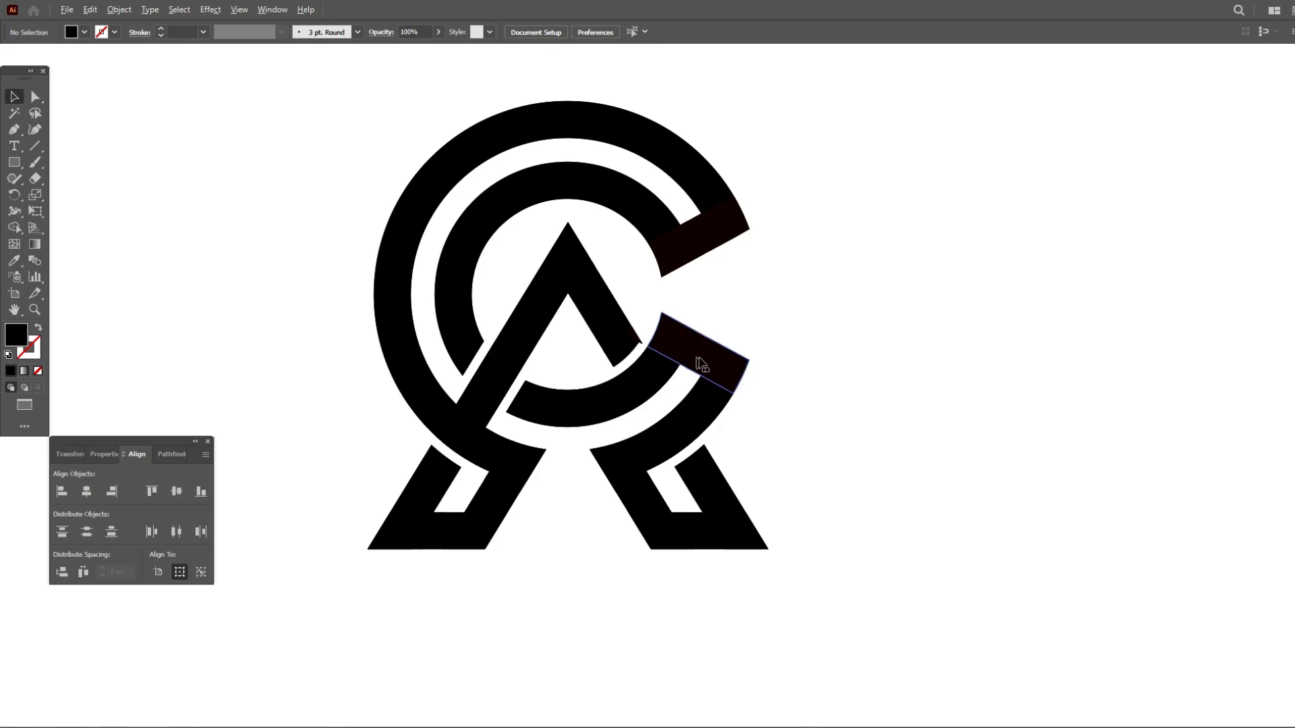
# Select all the artwork, use Shape Builder to clean up the leftover sliver at the end of the A's short right stroke, and deselect everything
pyautogui.scroll(-1, 809, 344)
pyautogui.moveTo(474, 150); pyautogui.dragTo(882, 543)
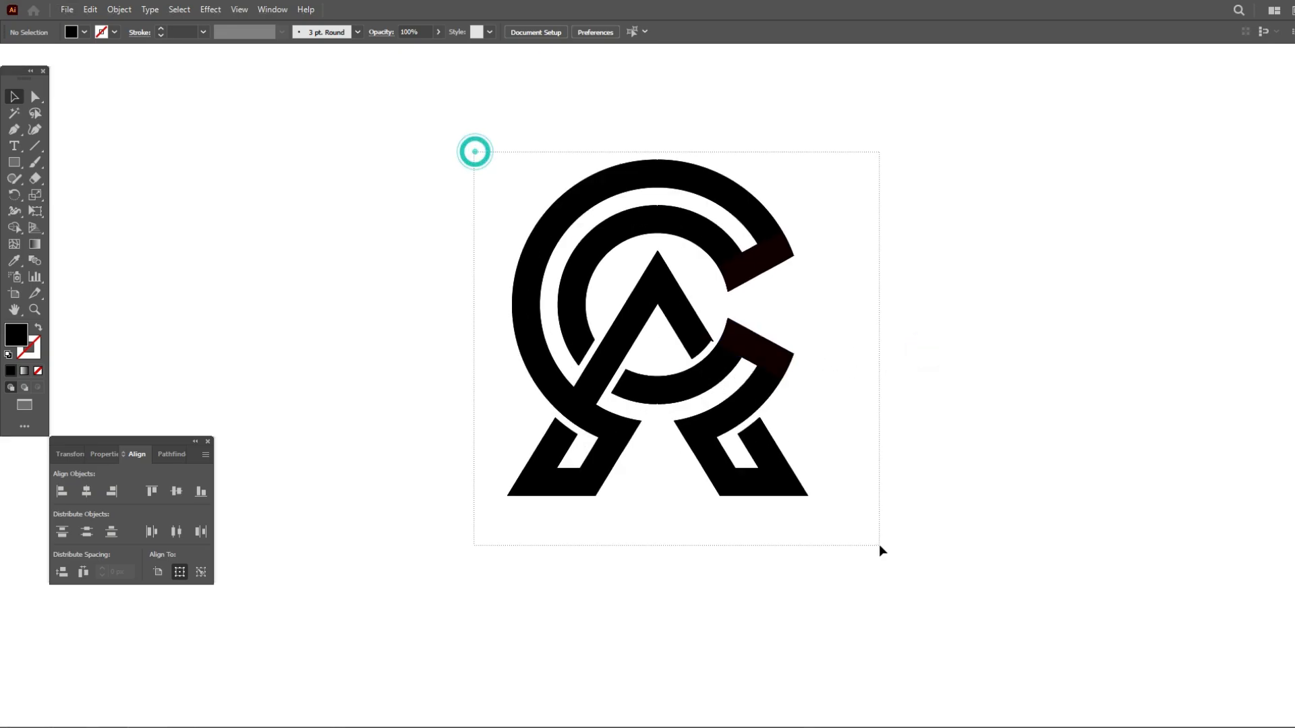
pyautogui.scroll(5, 717, 332)
pyautogui.click(15, 229)
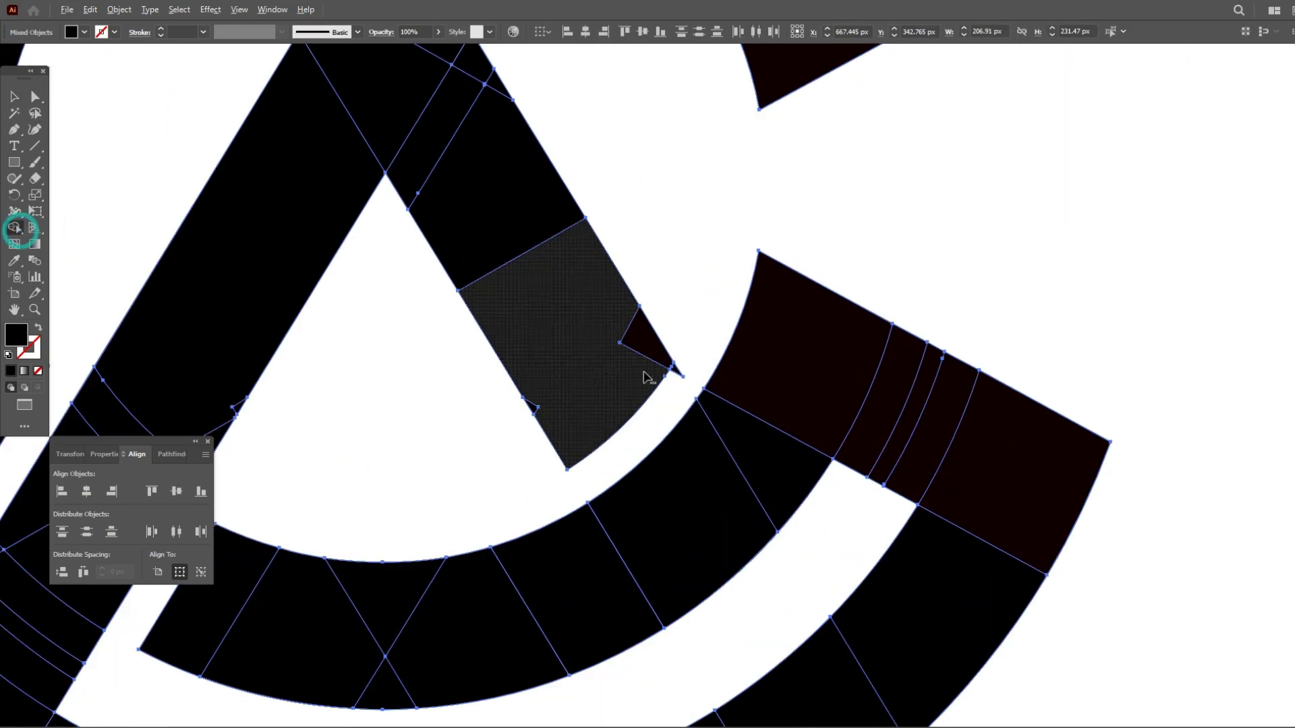
pyautogui.scroll(-5, 649, 368)
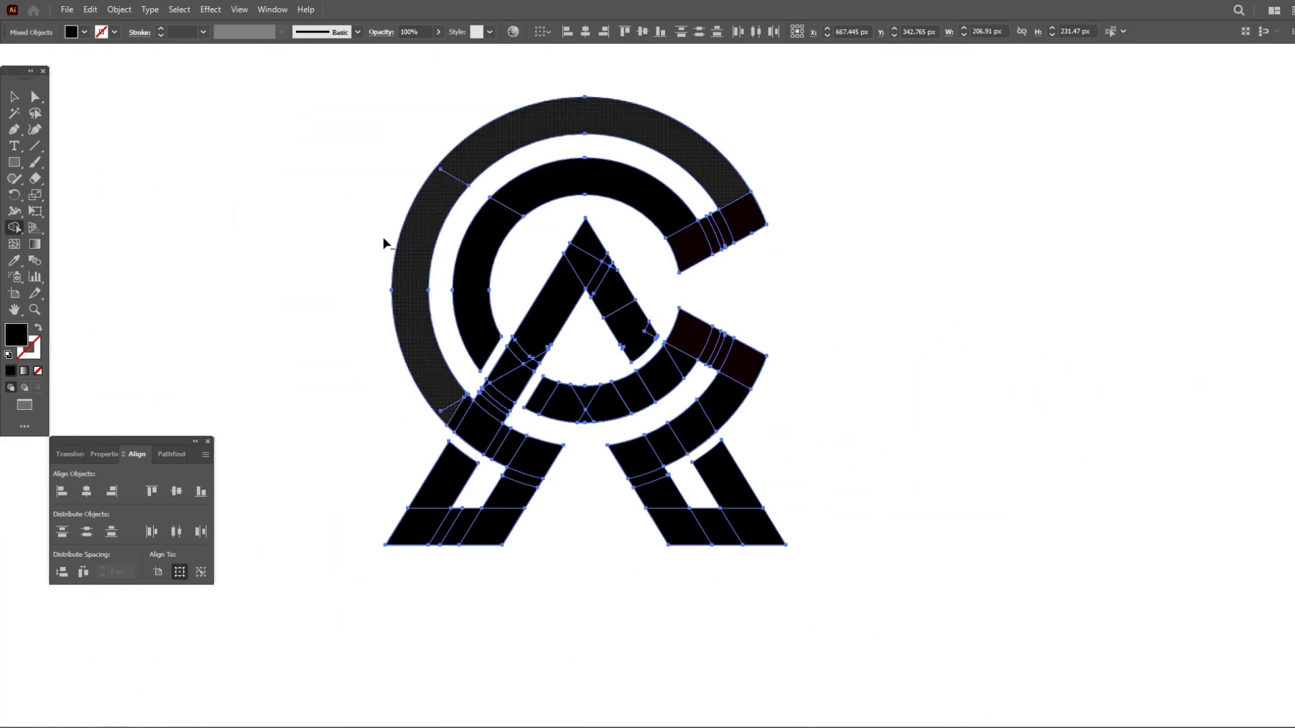
pyautogui.press('v')
pyautogui.click(187, 194)
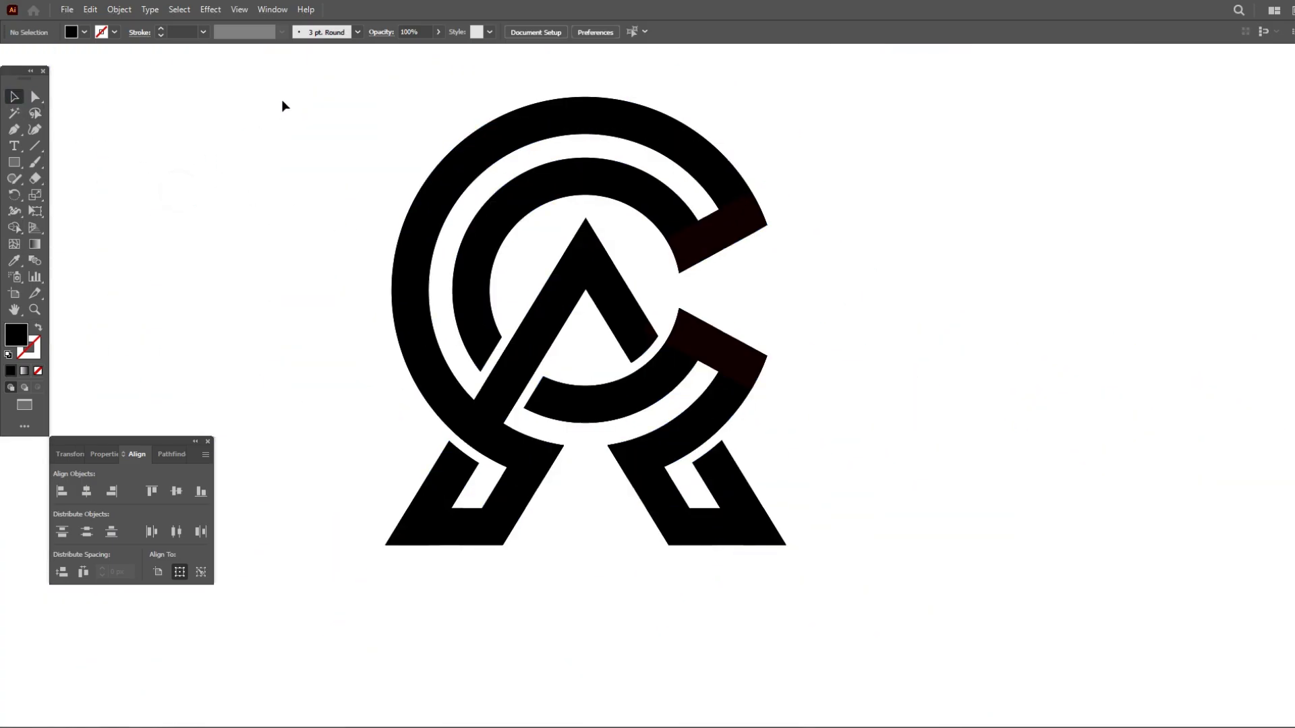
# Select the whole monogram, merge all its pieces with Pathfinder Unite, and deselect it
pyautogui.moveTo(286, 95); pyautogui.dragTo(958, 574)
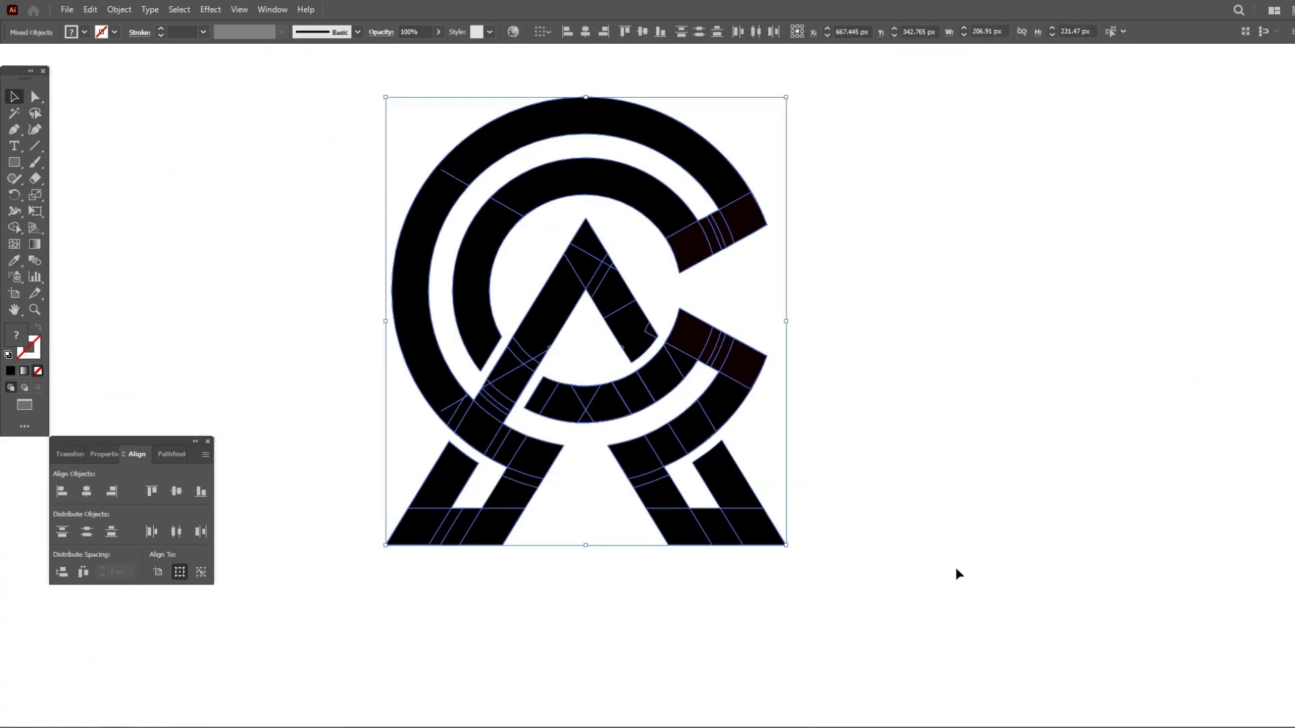
pyautogui.click(170, 458)
pyautogui.click(62, 491)
pyautogui.click(241, 282)
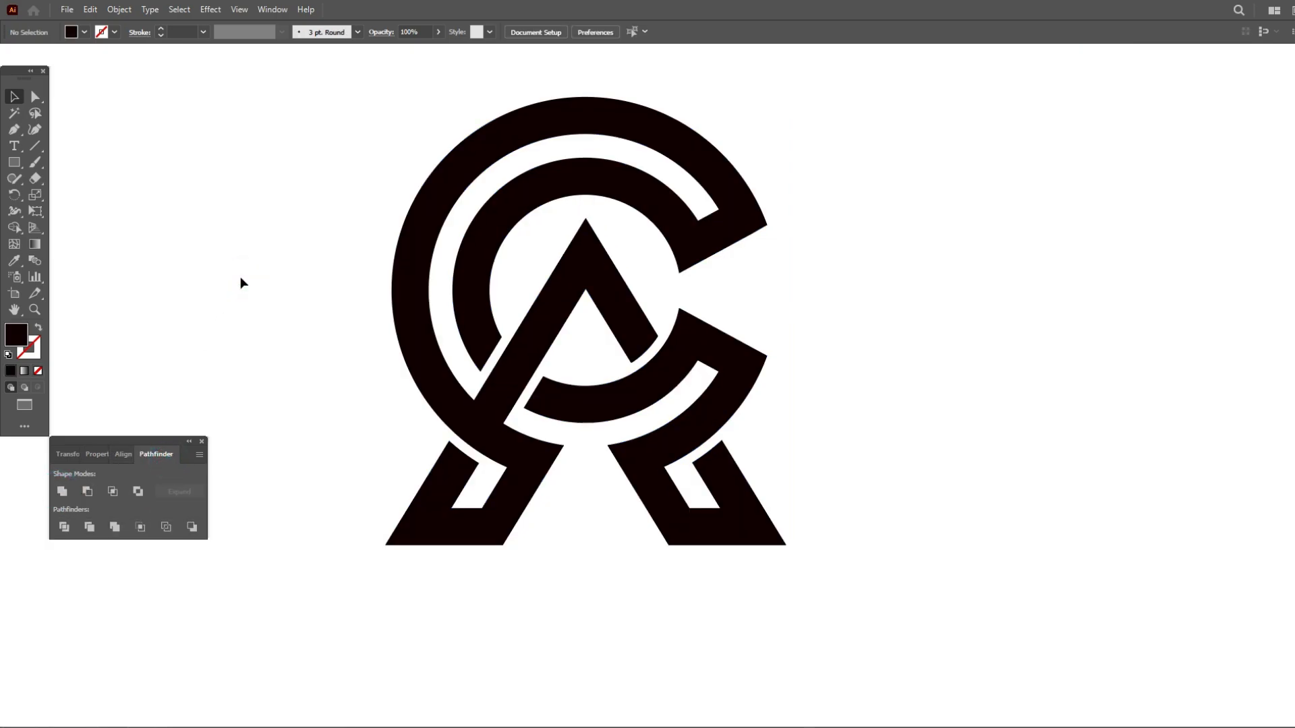